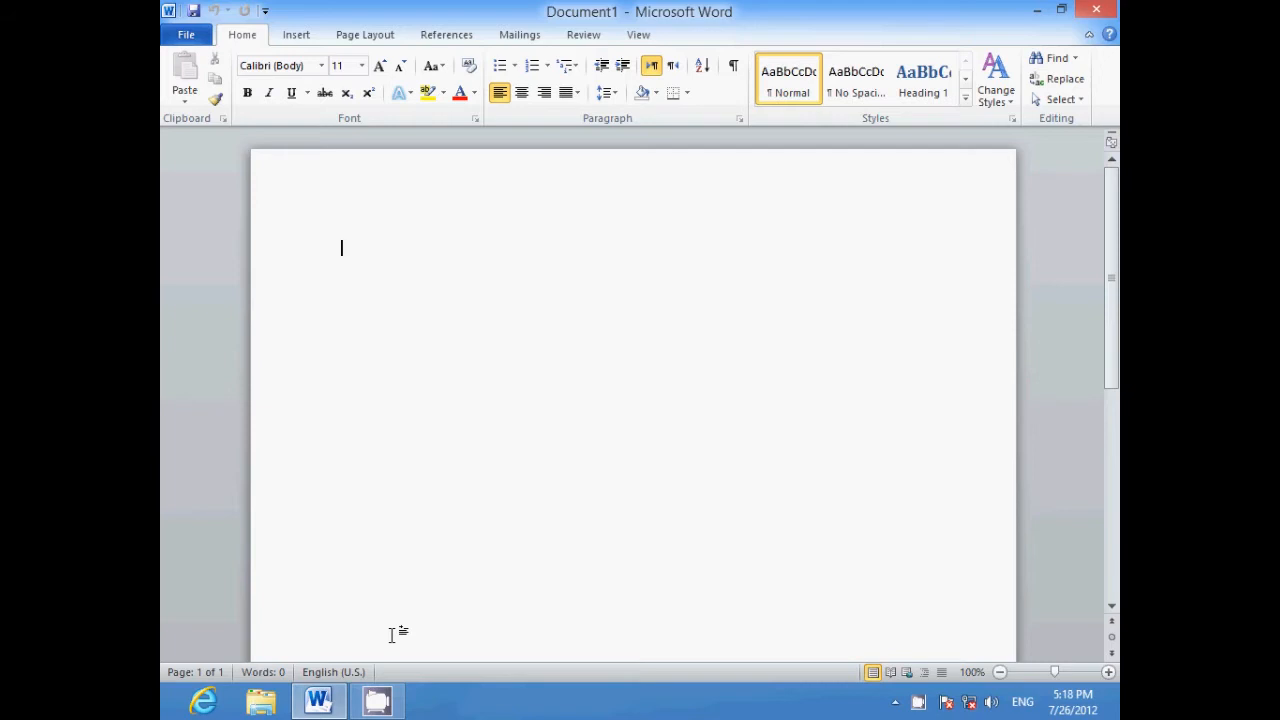
Insert the Arabic ligatures with Unicode codes FDFD and FDF2 on two separate lines
{"action": "type", "text": "fdfd"}
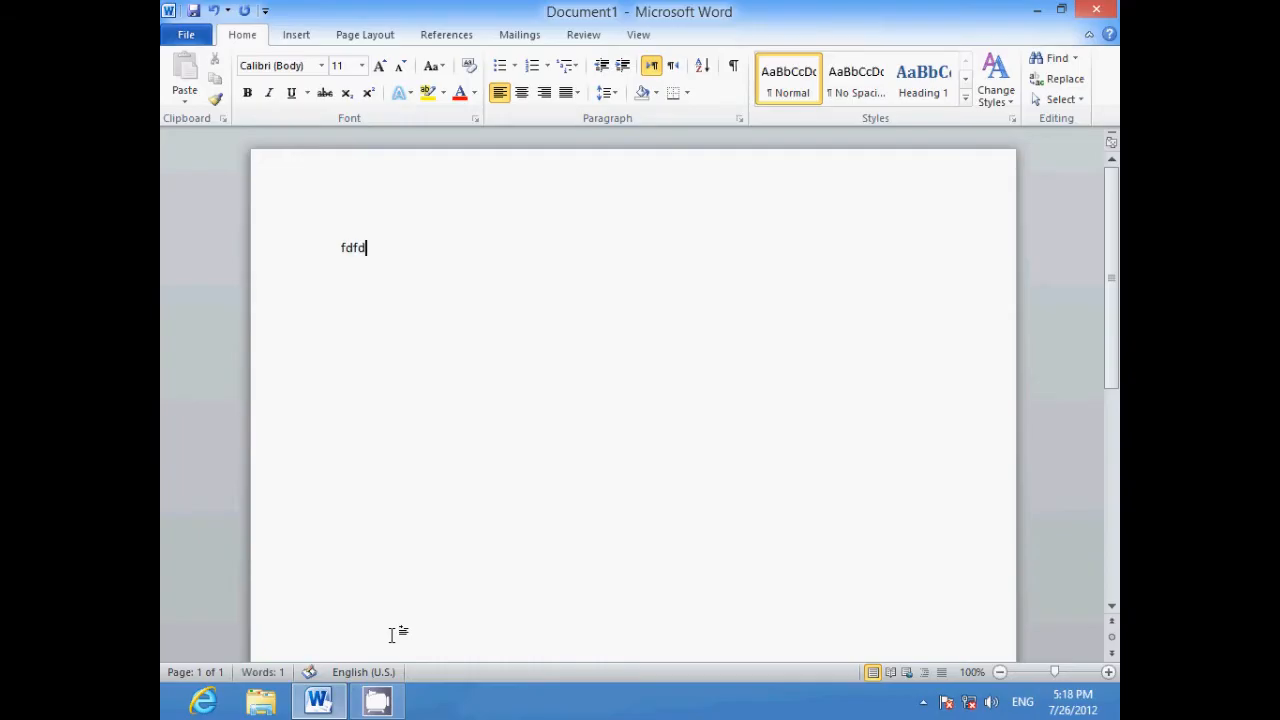
{"action": "key", "text": "alt+x"}
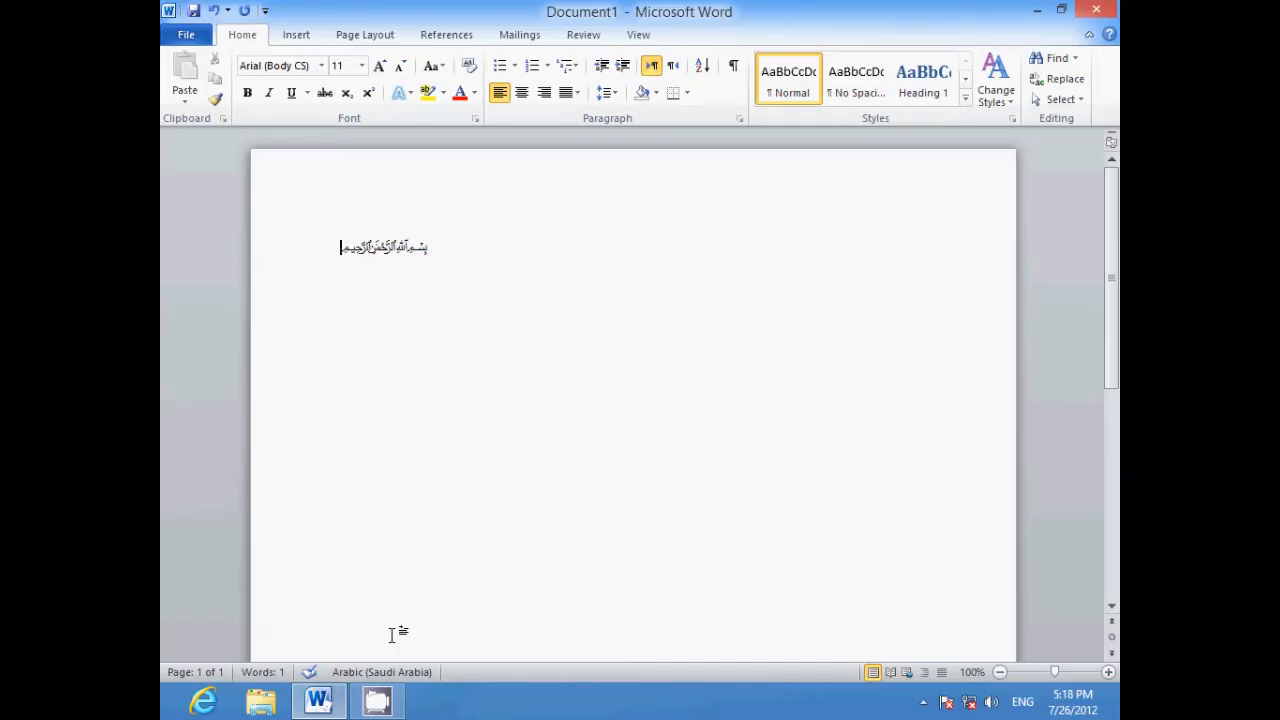
{"action": "key", "text": "Return"}
{"action": "type", "text": "fdf"}
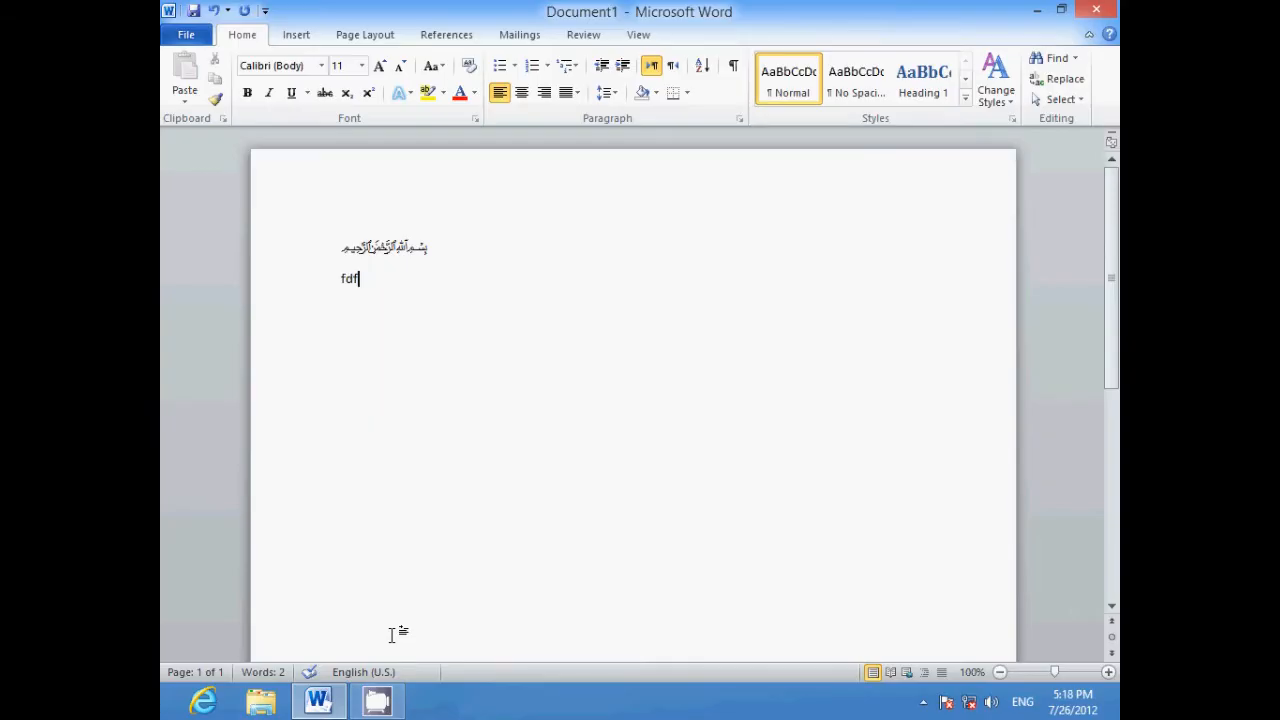
{"action": "type", "text": "2"}
{"action": "key", "text": "alt+shift"}
{"action": "key", "text": "BackSpace"}
{"action": "key", "text": "BackSpace"}
{"action": "key", "text": "BackSpace"}
{"action": "key", "text": "BackSpace"}
{"action": "type", "text": "الله"}
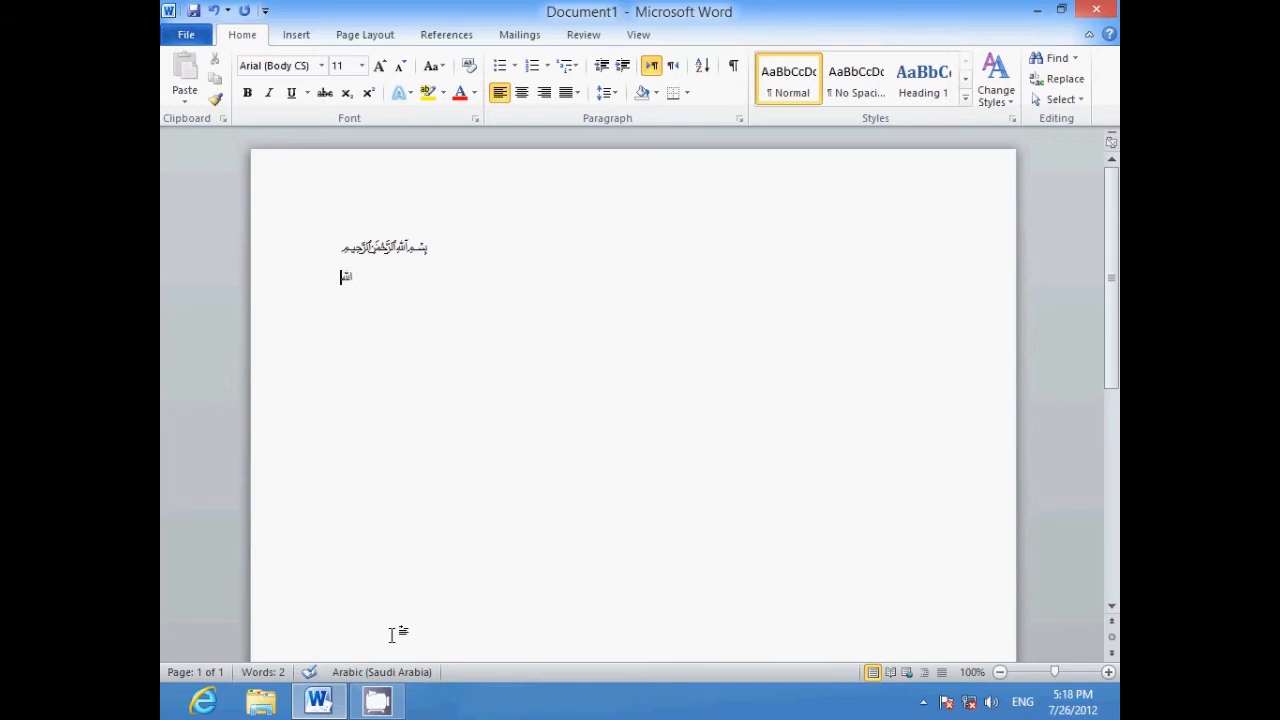
Set both ligature lines to font size 22 and centre them on the page
{"action": "key", "text": "ctrl+a"}
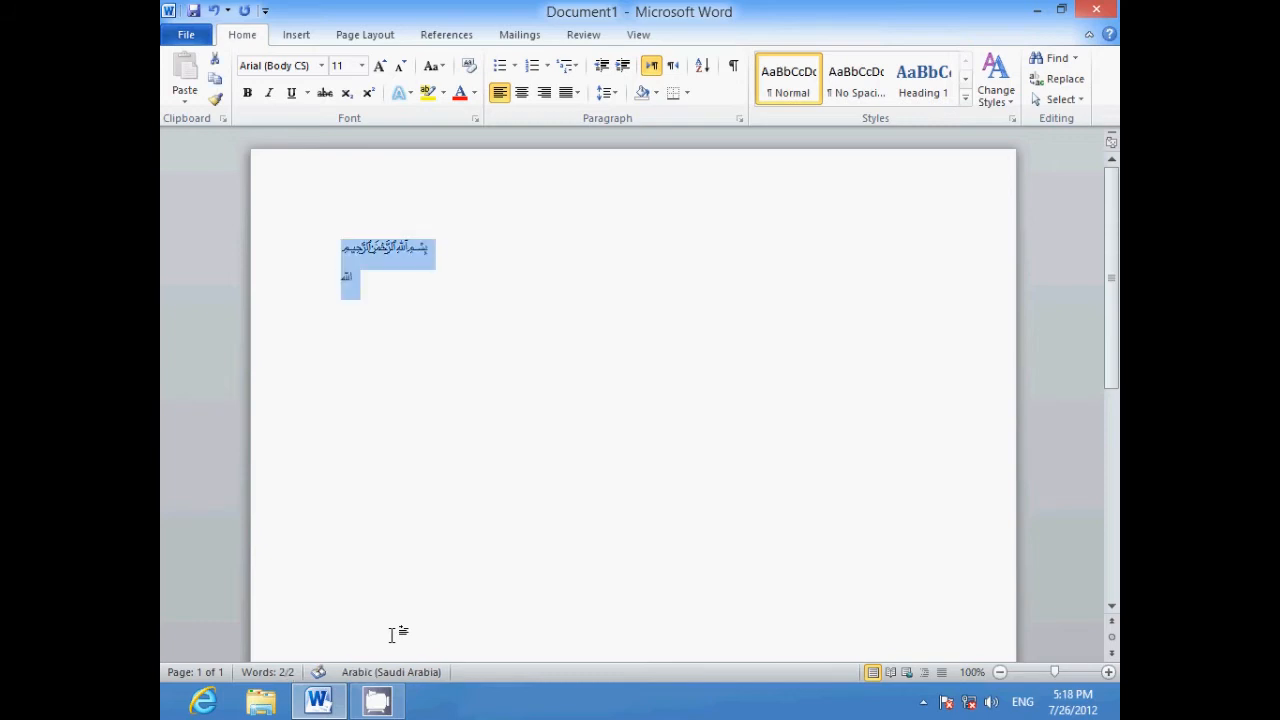
{"action": "left_click", "coordinate": [1077, 674]}
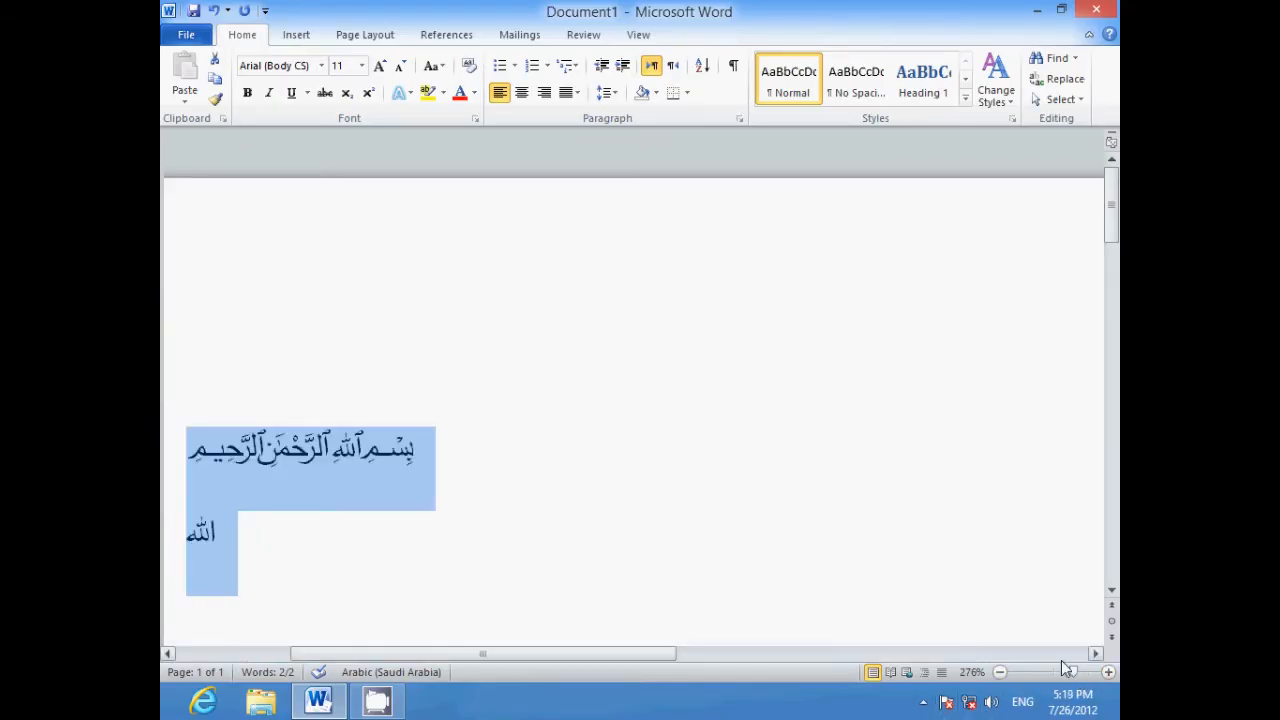
{"action": "mouse_move", "coordinate": [1074, 674]}
{"action": "left_mouse_down"}
{"action": "mouse_move", "coordinate": [1054, 676]}
{"action": "mouse_move", "coordinate": [1074, 684]}
{"action": "left_mouse_up"}
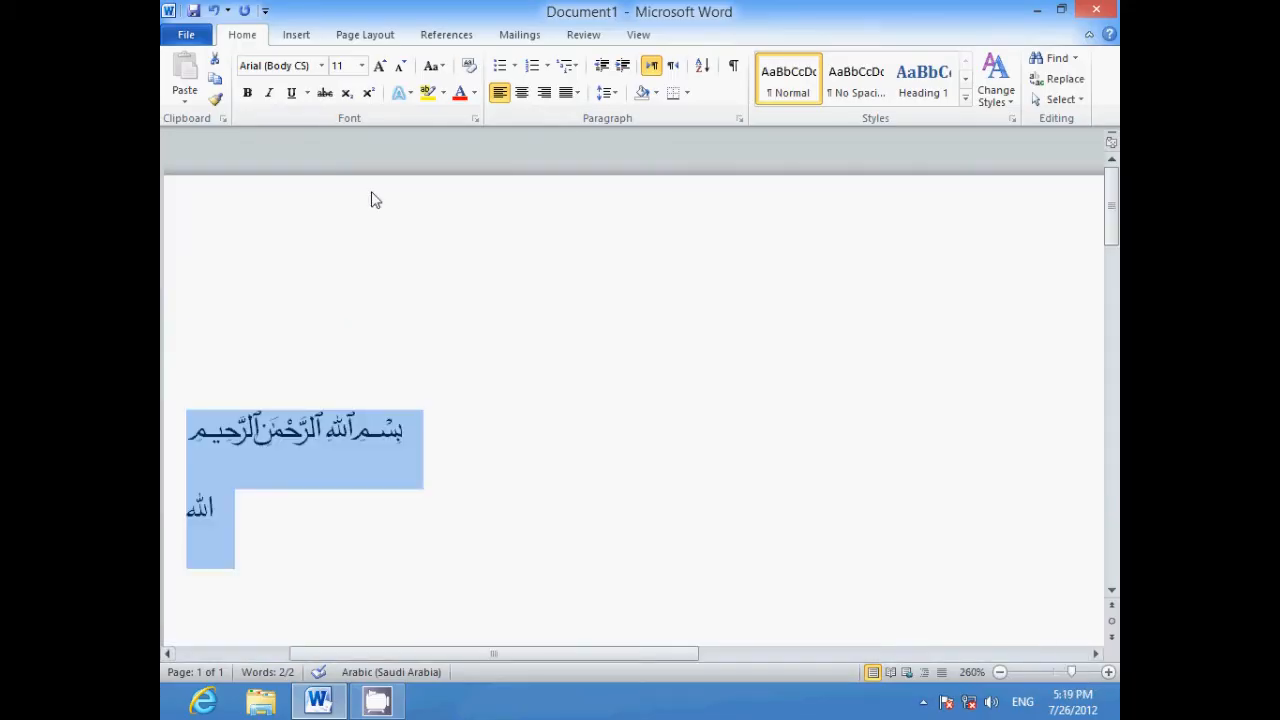
{"action": "left_click", "coordinate": [361, 65]}
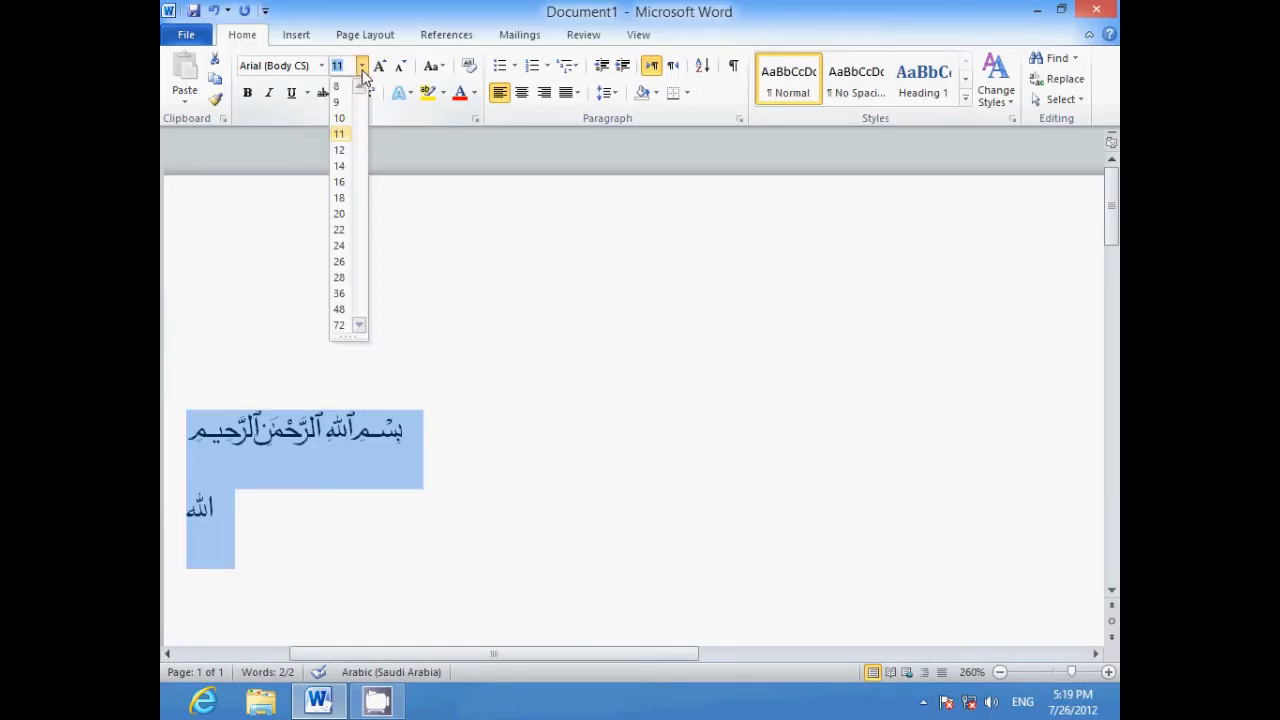
{"action": "left_click", "coordinate": [340, 232]}
{"action": "left_click", "coordinate": [340, 234]}
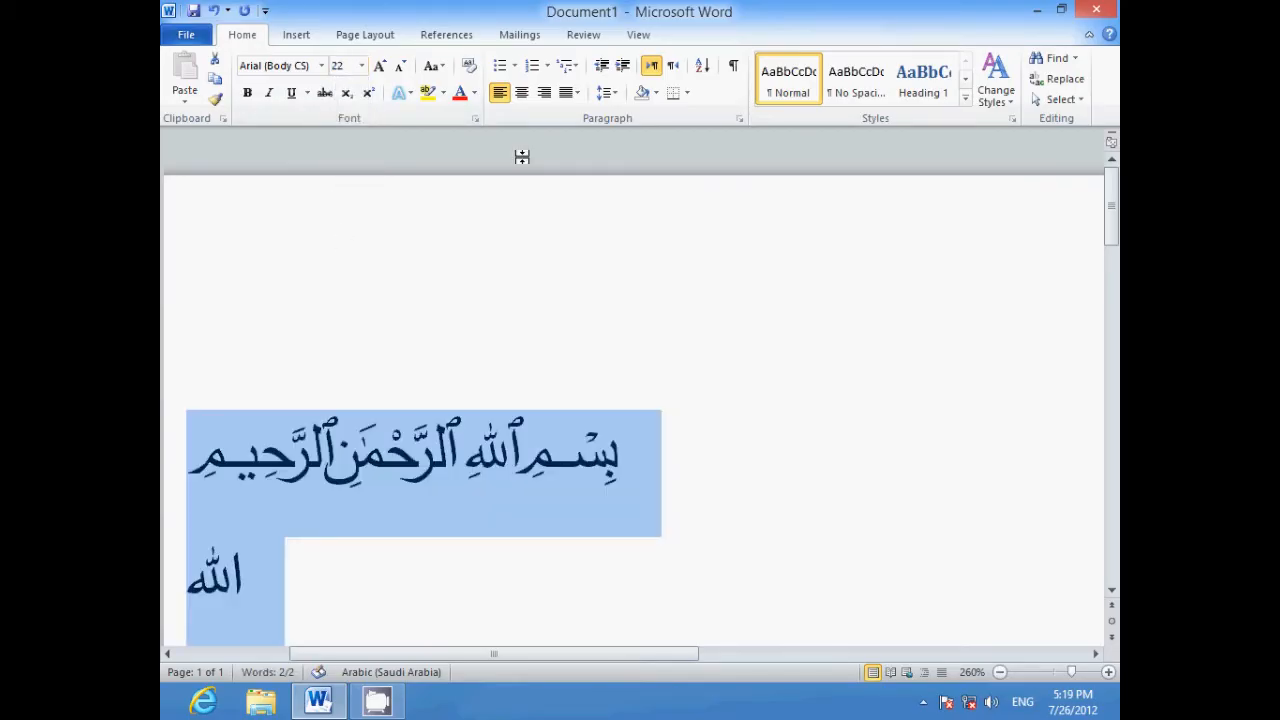
{"action": "left_click", "coordinate": [524, 94]}
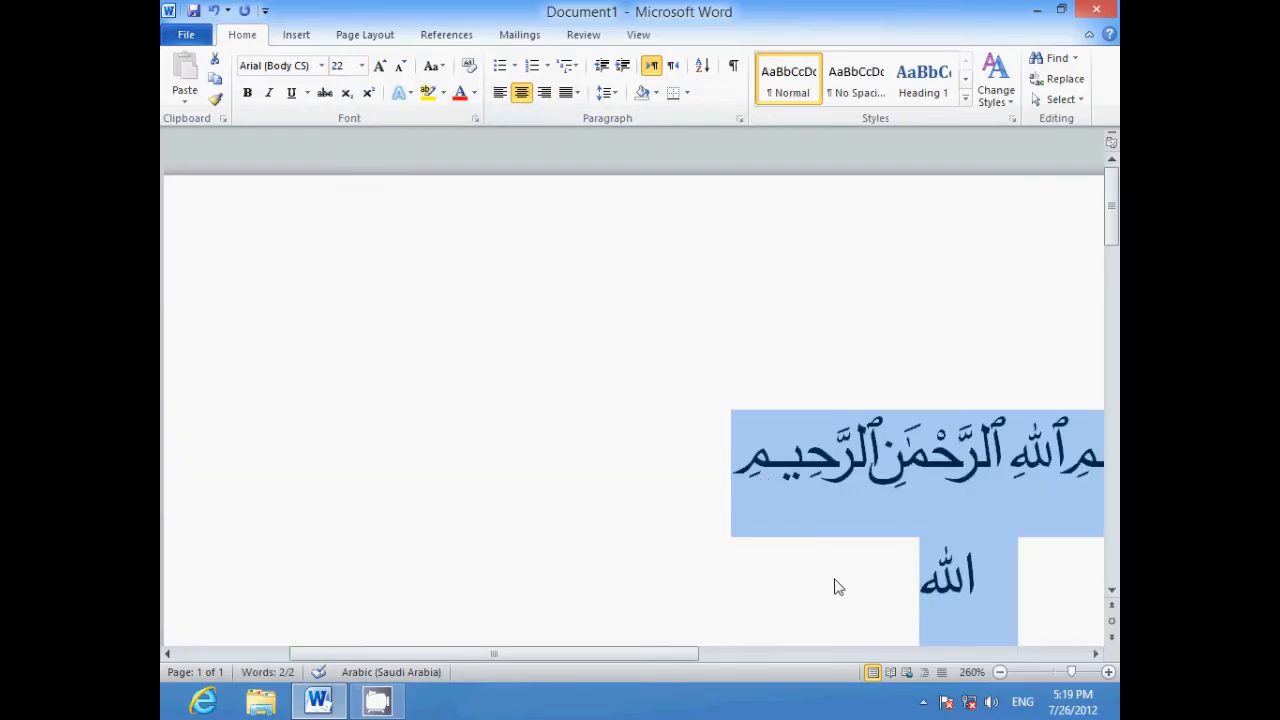
Enlarge both ligature lines to font size 26 and start a new line below them
{"action": "left_click_drag", "start_coordinate": [1078, 672], "coordinate": [1056, 676]}
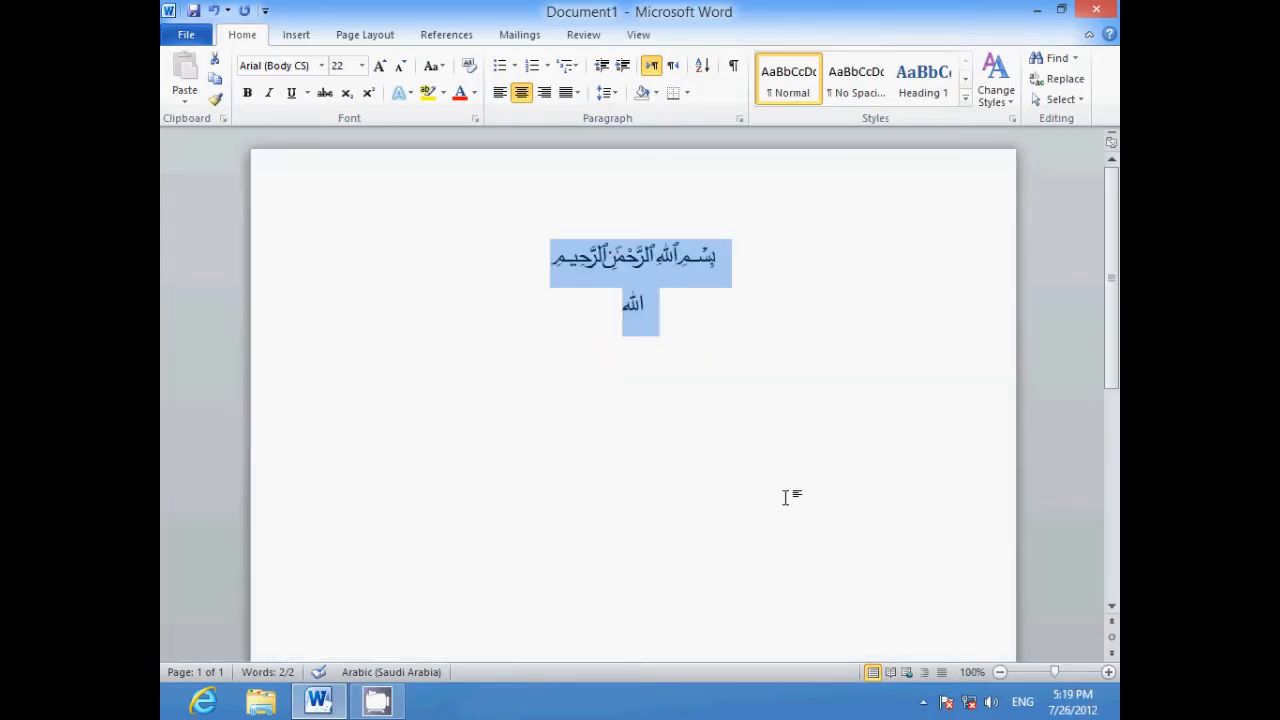
{"action": "left_click", "coordinate": [362, 66]}
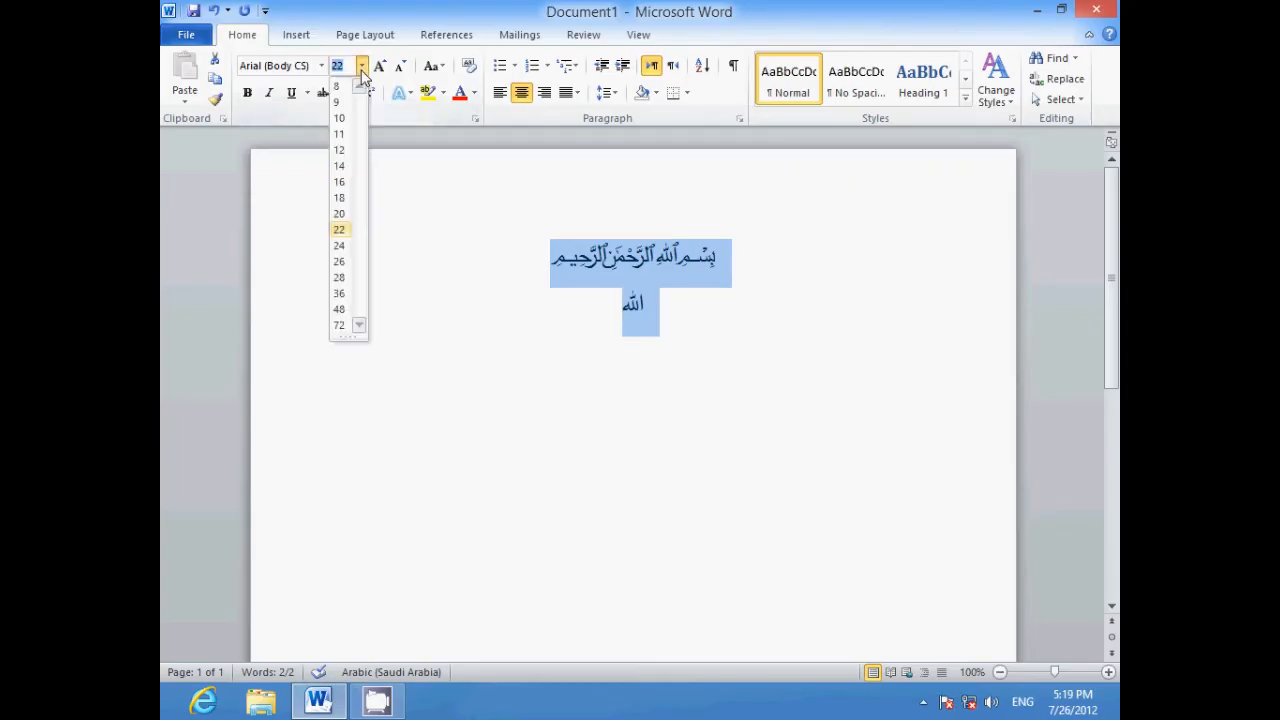
{"action": "left_click", "coordinate": [340, 262]}
{"action": "left_click", "coordinate": [700, 315]}
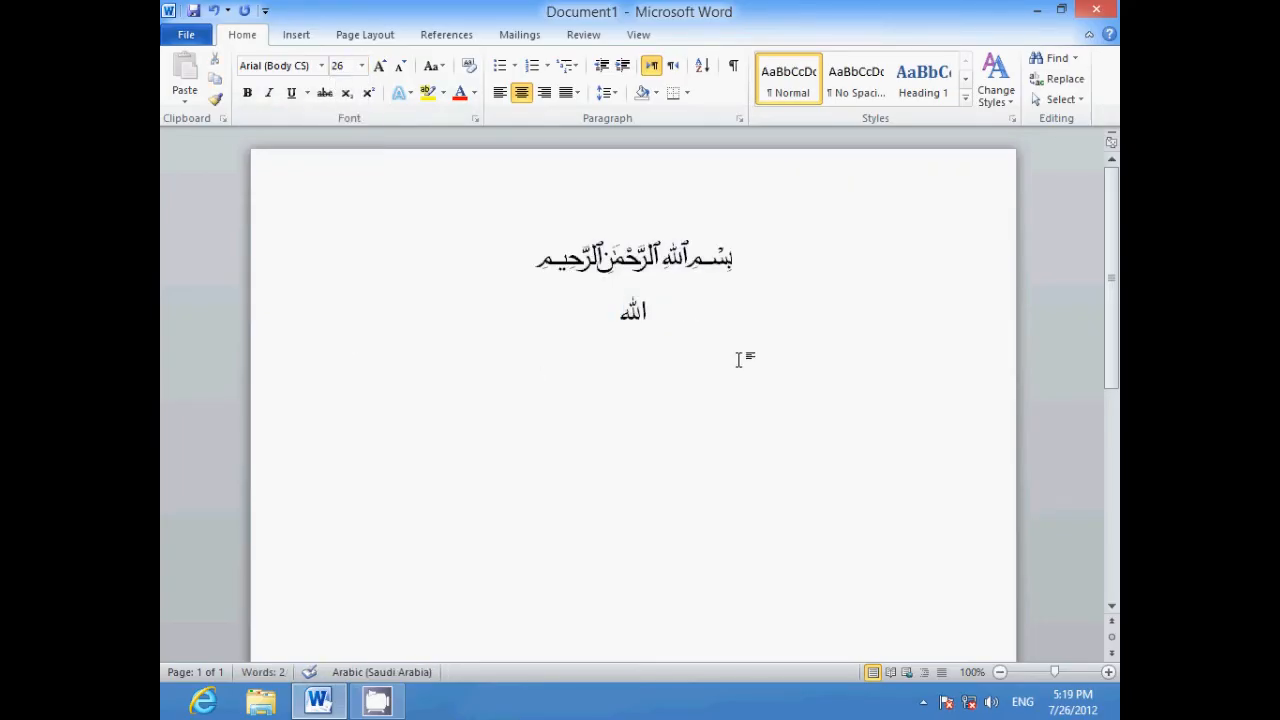
{"action": "key", "text": "Return"}
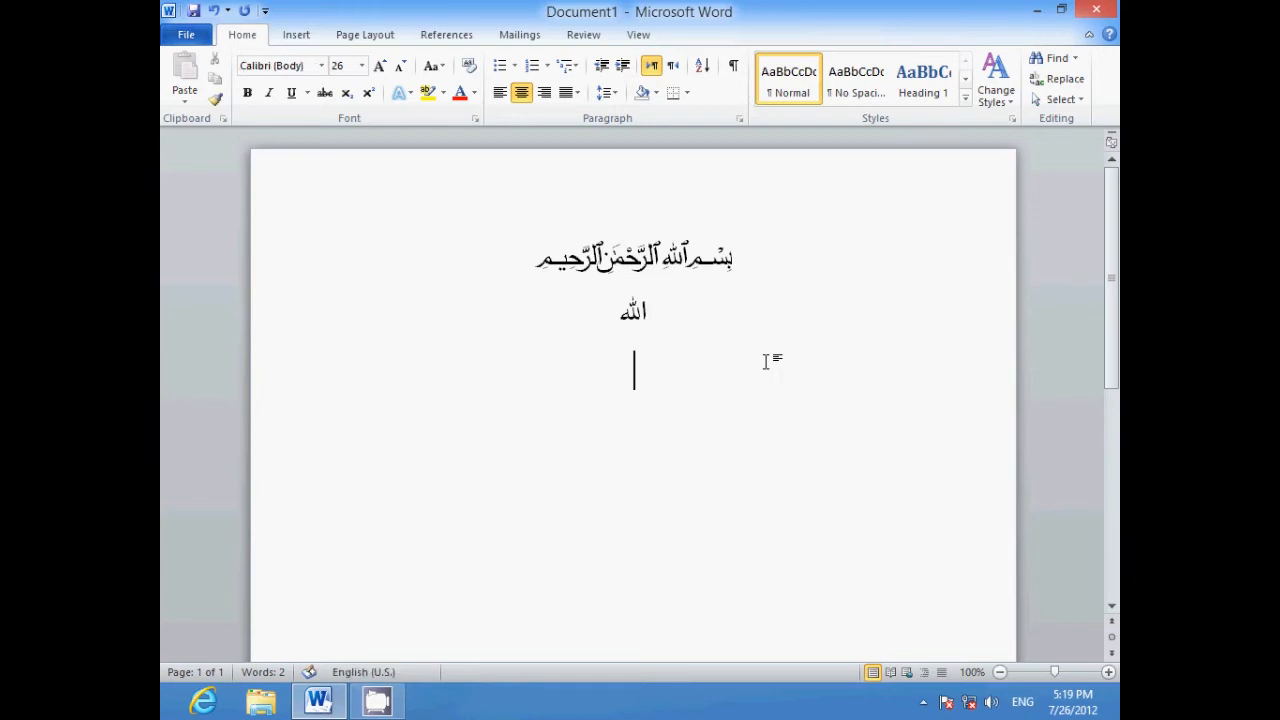
{"action": "type", "text": "fdf3"}
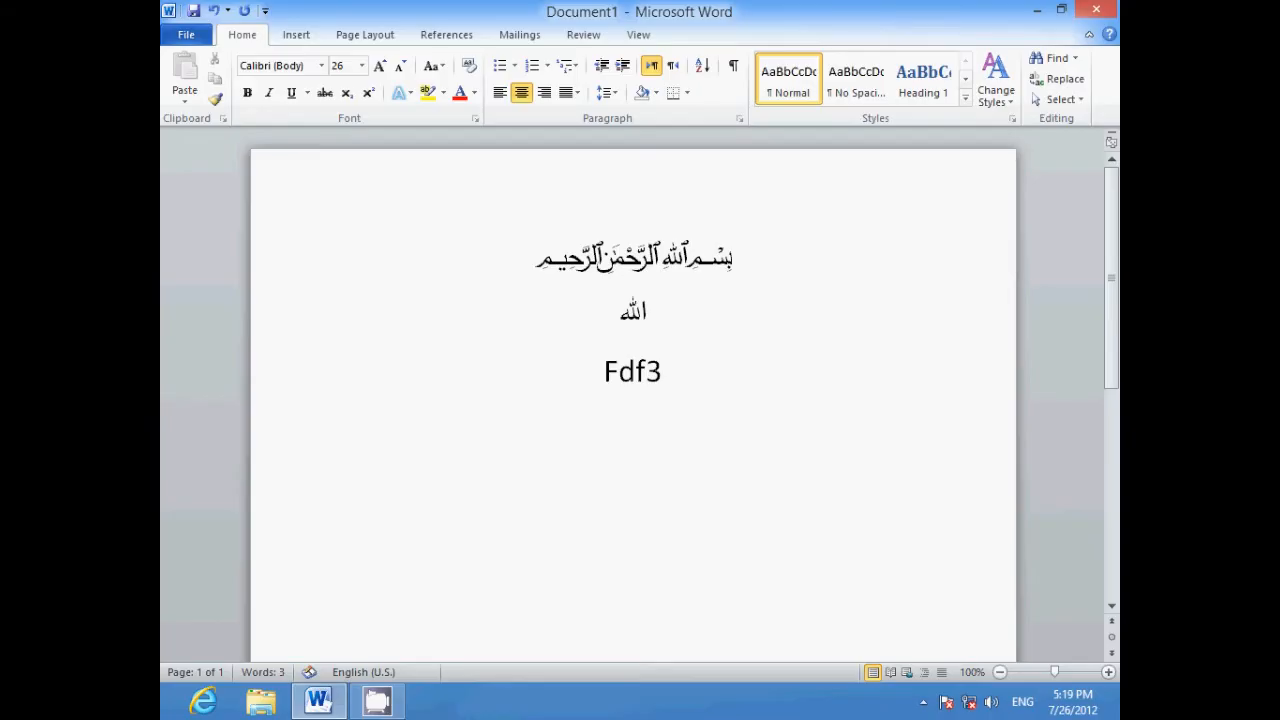
{"action": "key", "text": "shift+F3"}
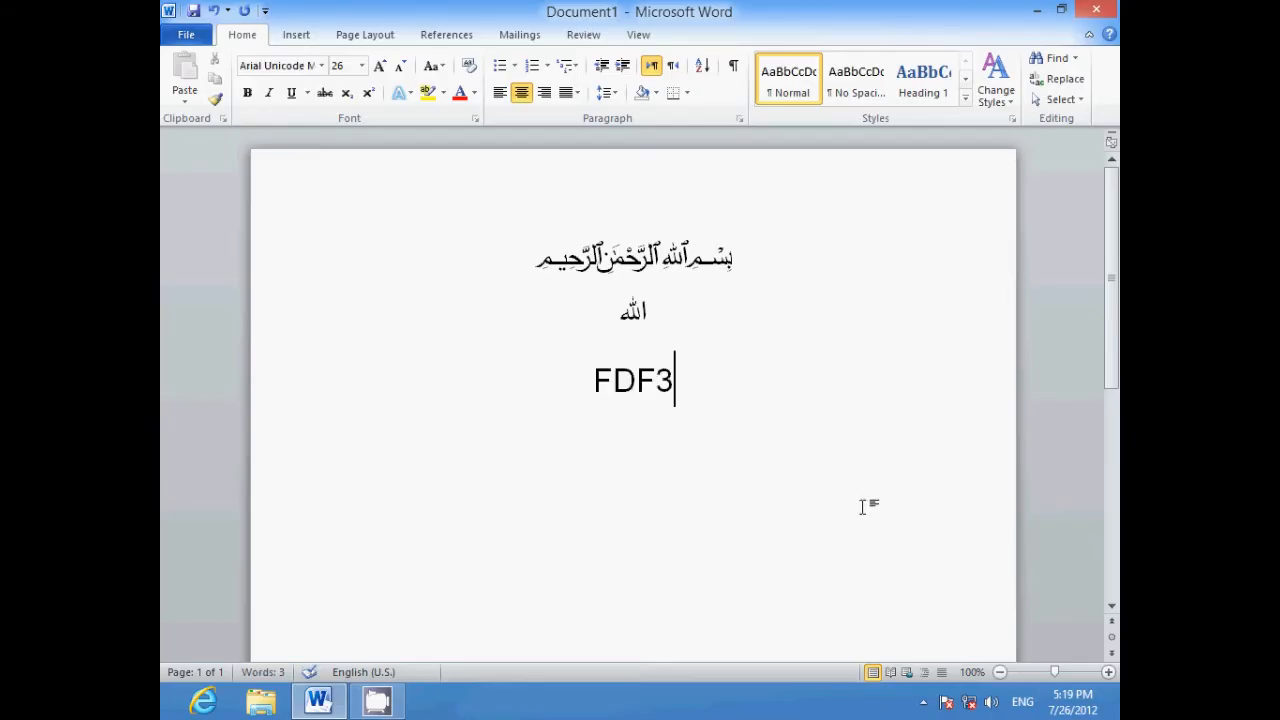
{"action": "key", "text": "BackSpace"}
{"action": "key", "text": "BackSpace"}
{"action": "key", "text": "BackSpace"}
{"action": "key", "text": "BackSpace"}
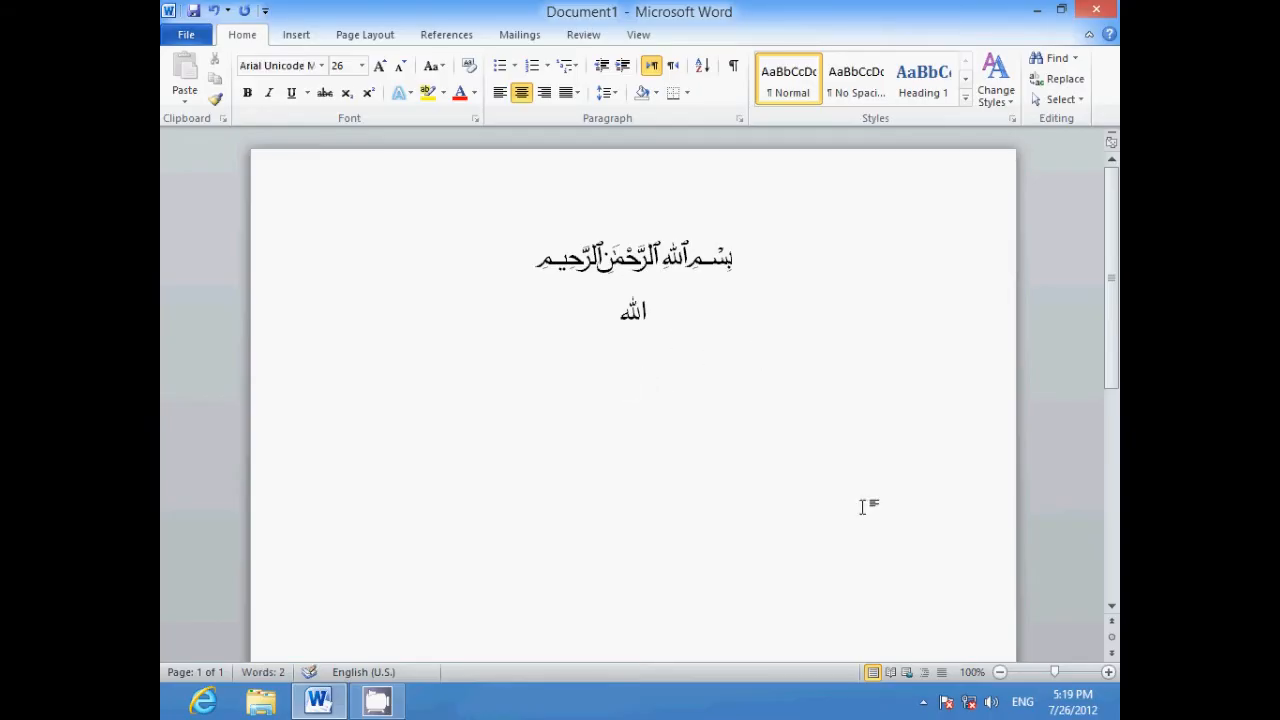
Insert the Arabic ligature with Unicode code FDF3 on the third line
{"action": "type", "text": "fdf3"}
{"action": "key", "text": "shift+F3"}
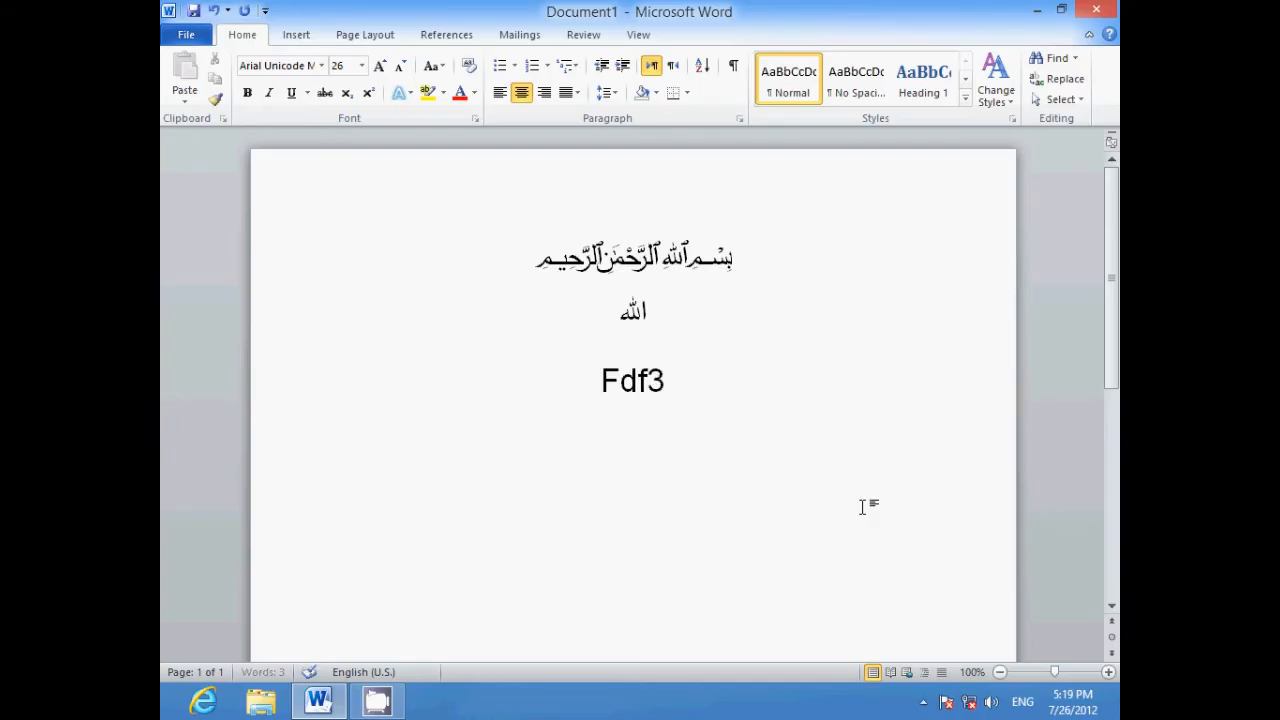
{"action": "key", "text": "ctrl+z"}
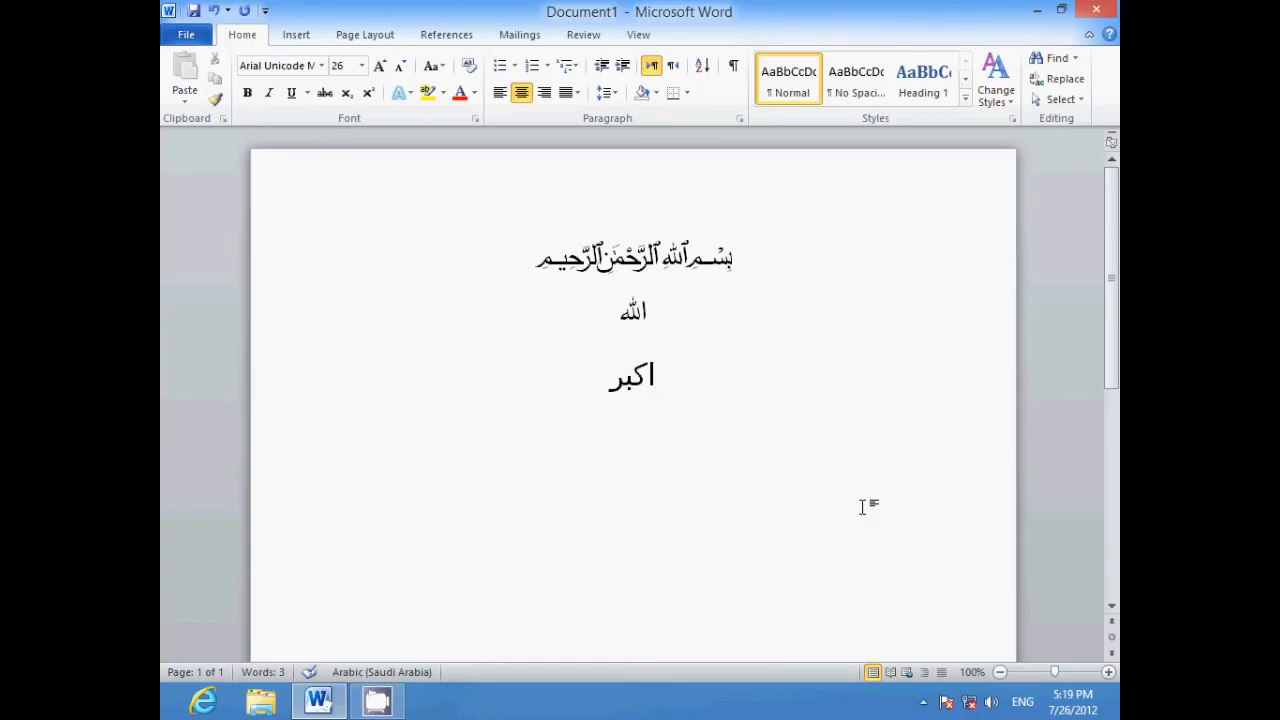
Add the Arabic ligatures with Unicode codes FDF4 and FDF5 on the next two lines
{"action": "key", "text": "Return"}
{"action": "type", "text": "f"}
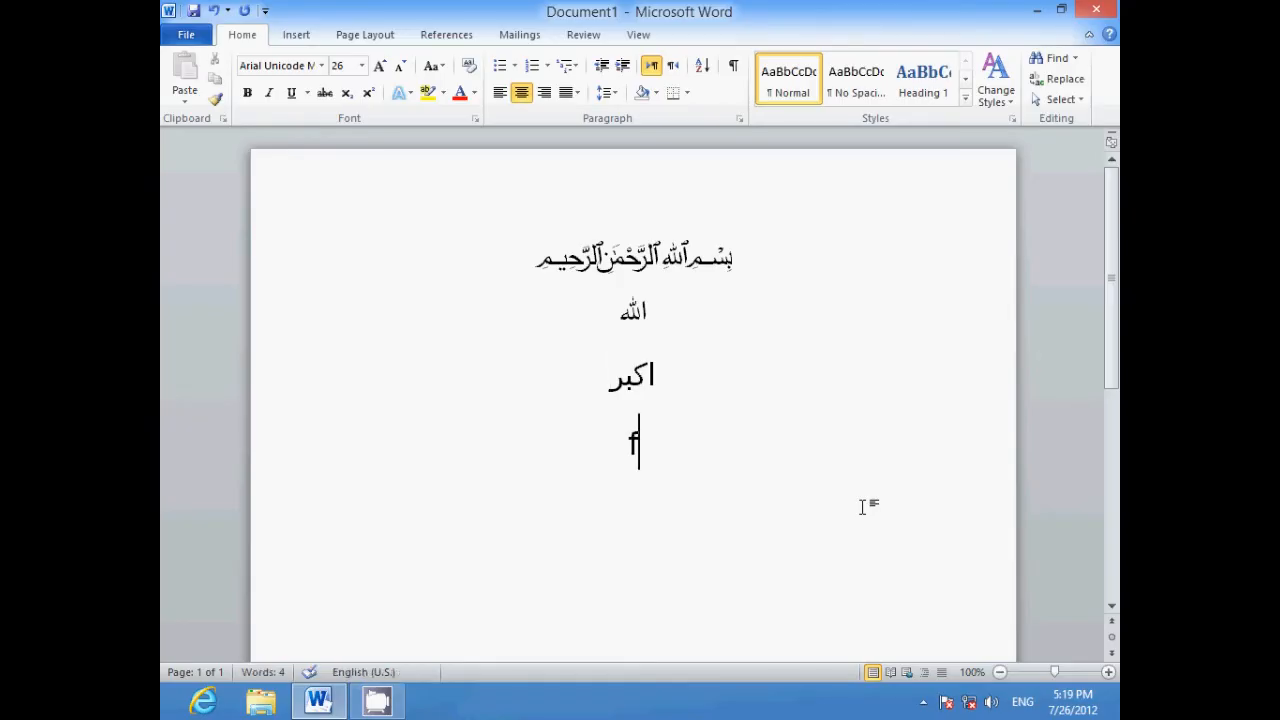
{"action": "type", "text": "df4"}
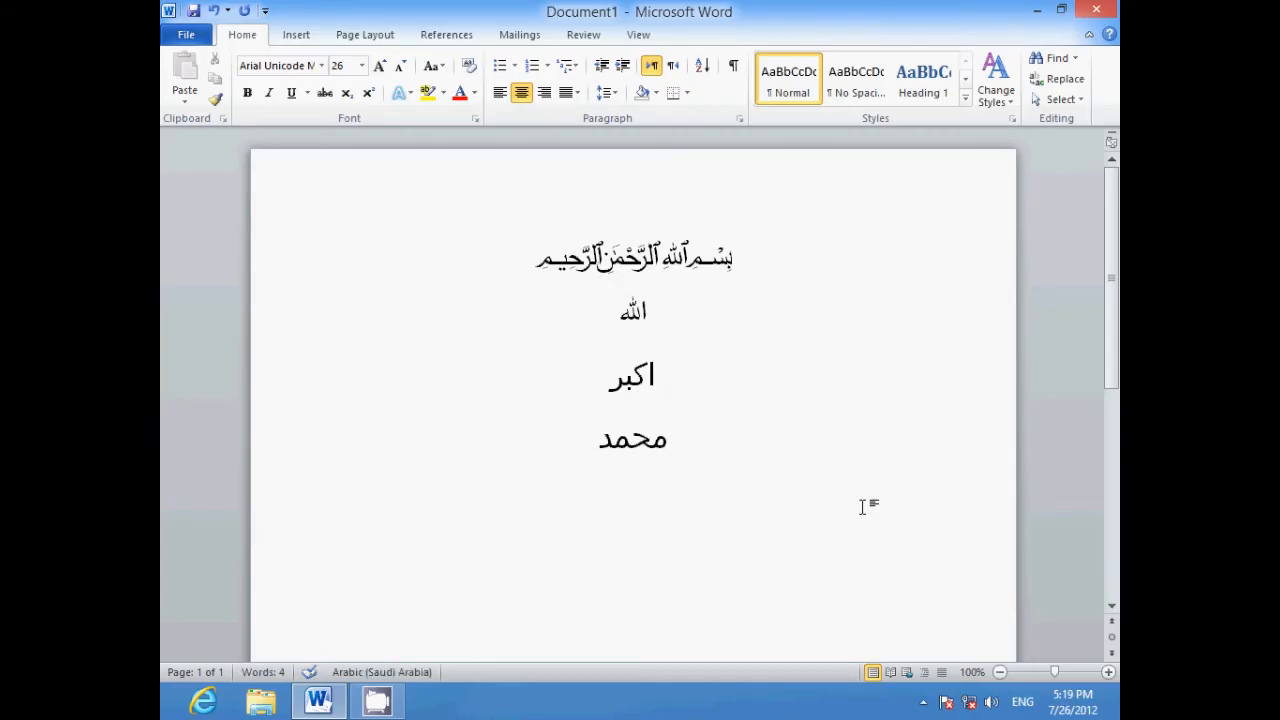
{"action": "key", "text": "Return"}
{"action": "type", "text": "fdf5"}
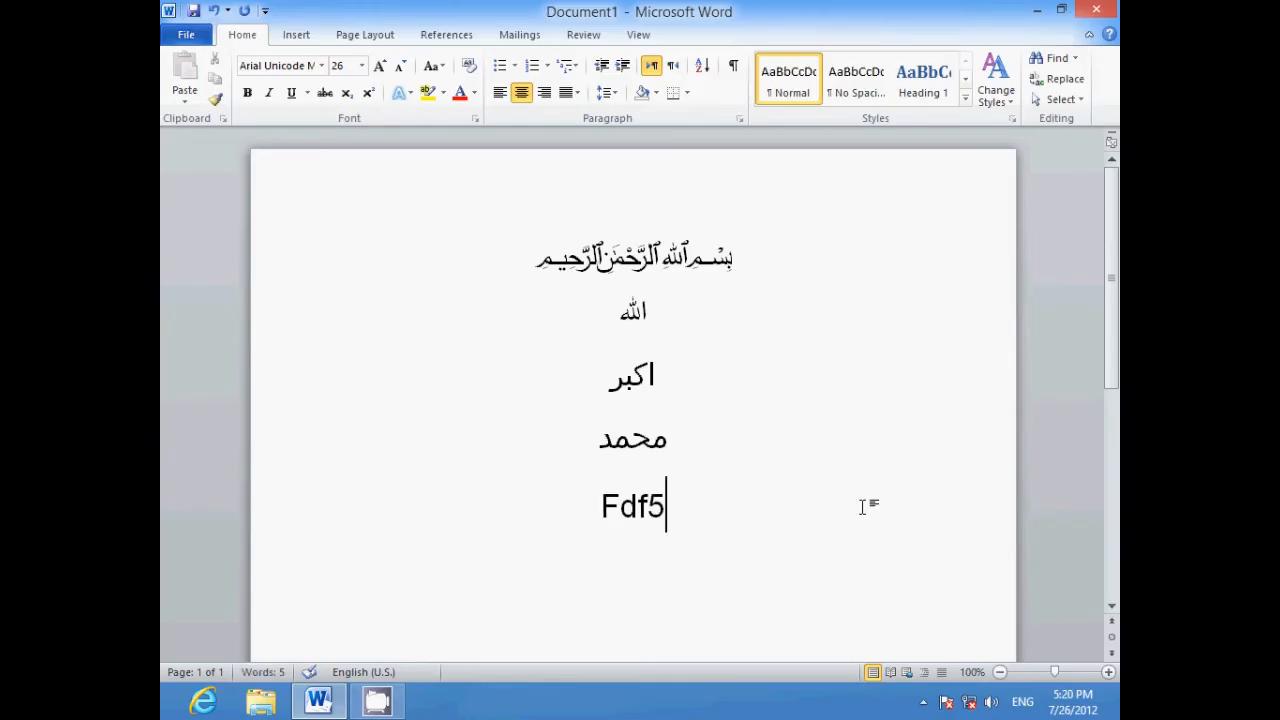
{"action": "key", "text": "space"}
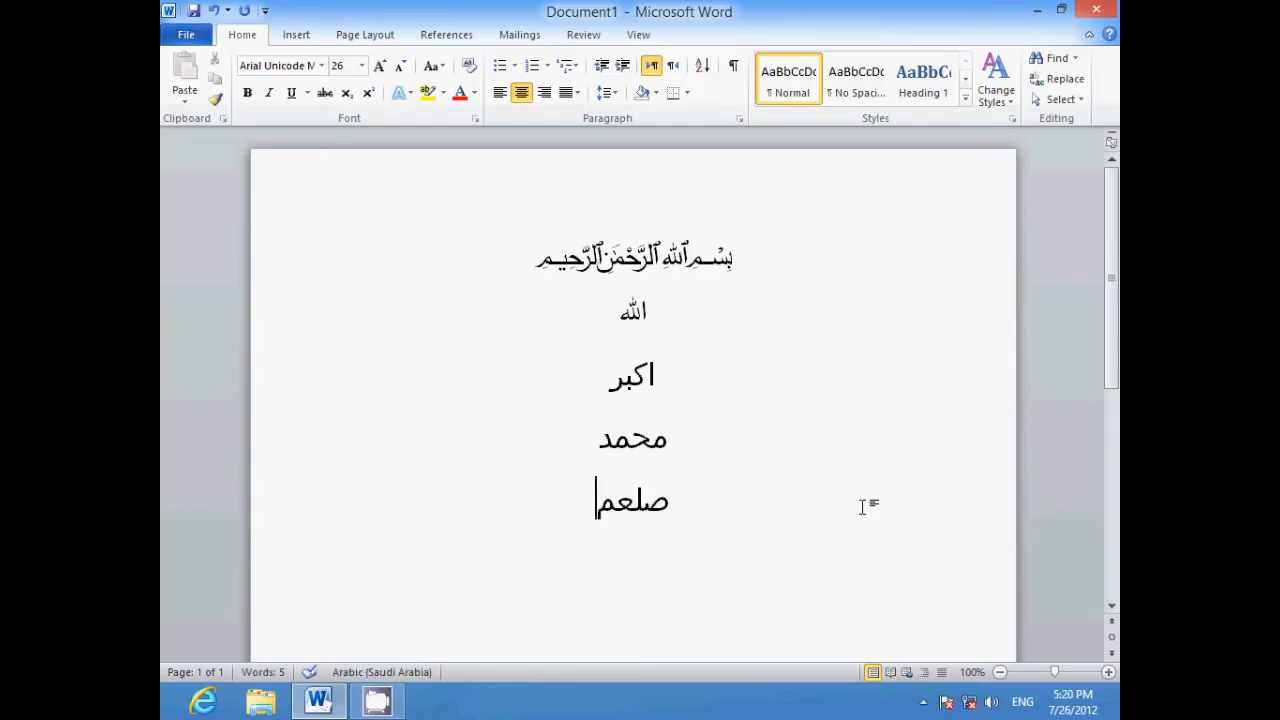
Add two more lines holding the Arabic ligatures with Unicode codes FDF6 and FDF7
{"action": "key", "text": "Return"}
{"action": "key", "text": "alt+shift"}
{"action": "type", "text": "f"}
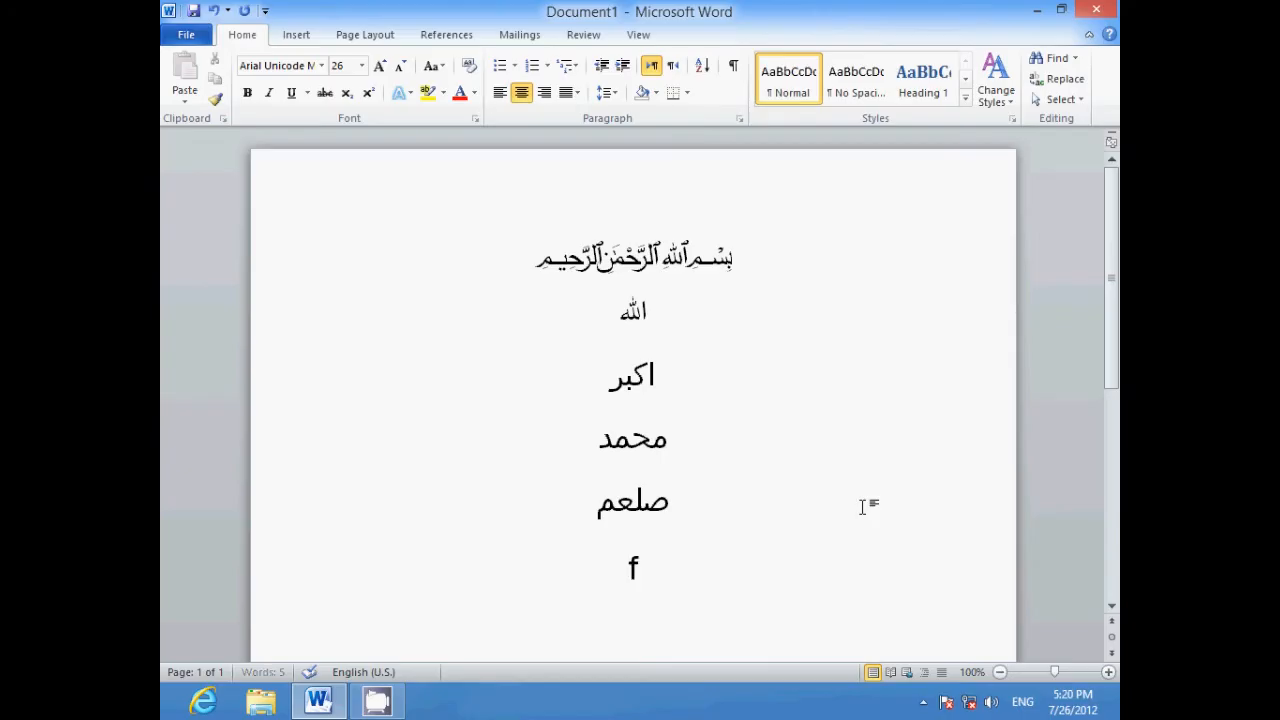
{"action": "type", "text": "df6"}
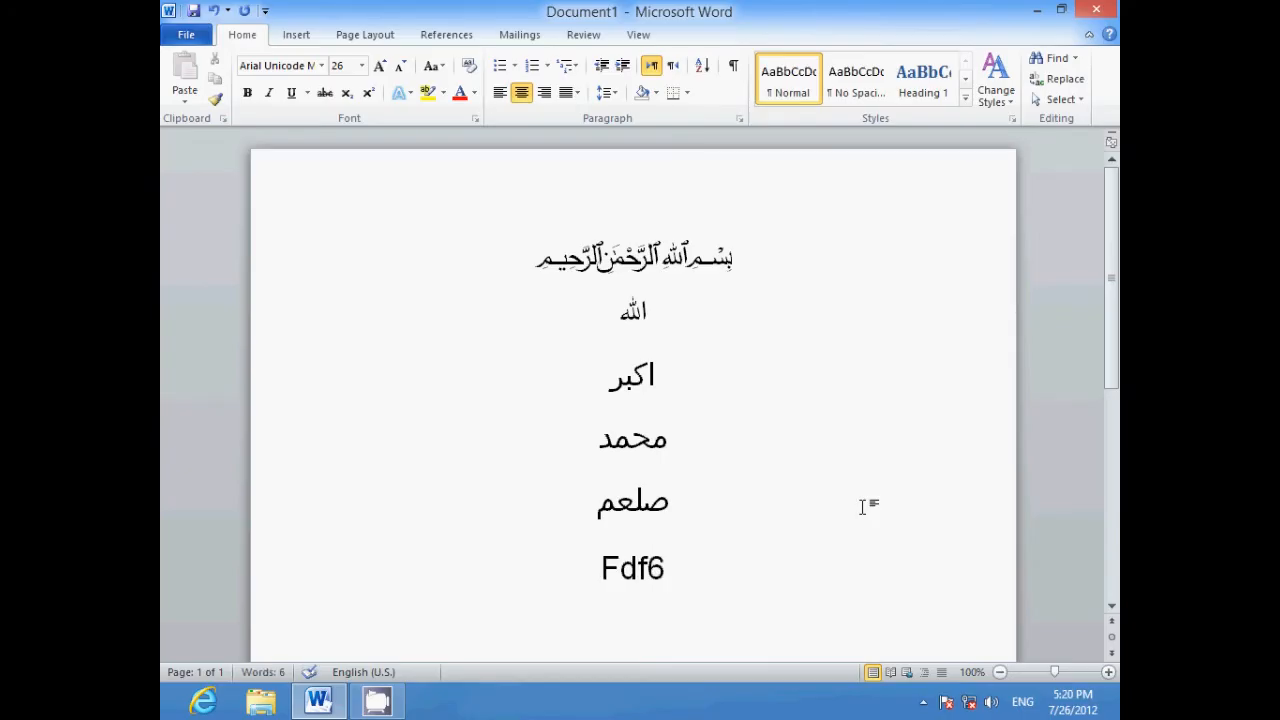
{"action": "key", "text": "space"}
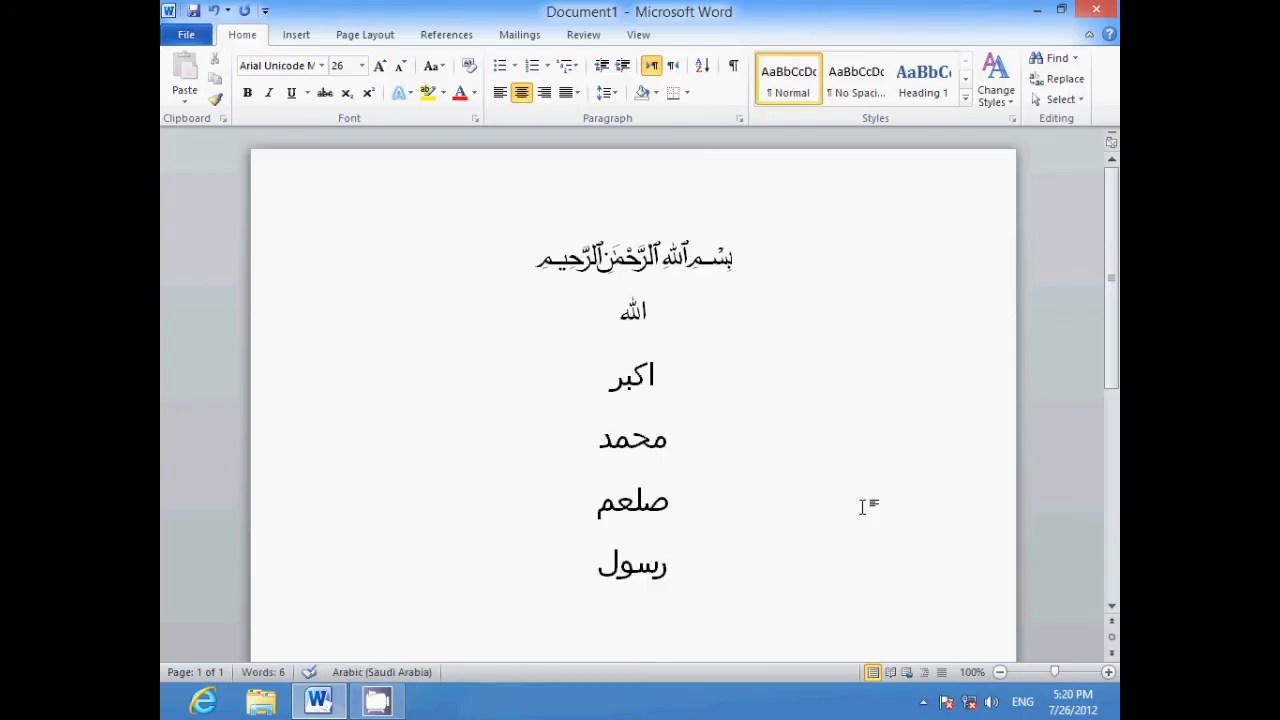
{"action": "key", "text": "Return"}
{"action": "key", "text": "alt+shift"}
{"action": "type", "text": "fdf7"}
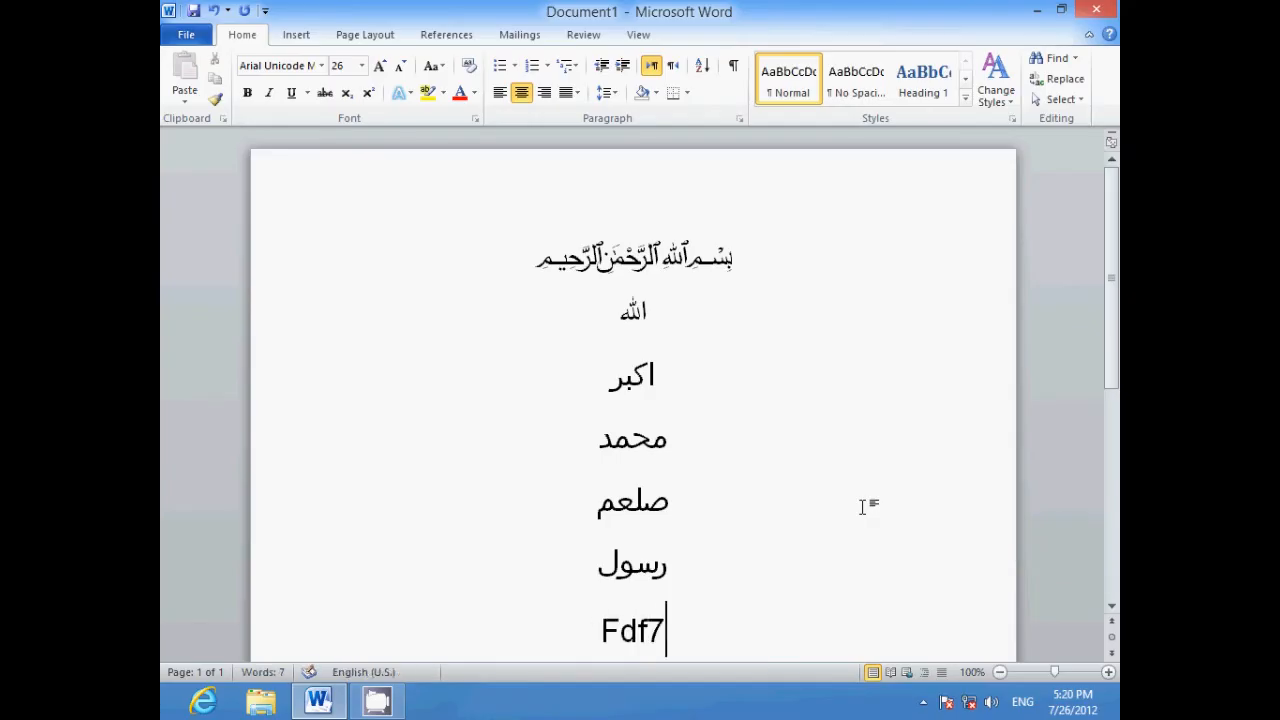
{"action": "key", "text": "space"}
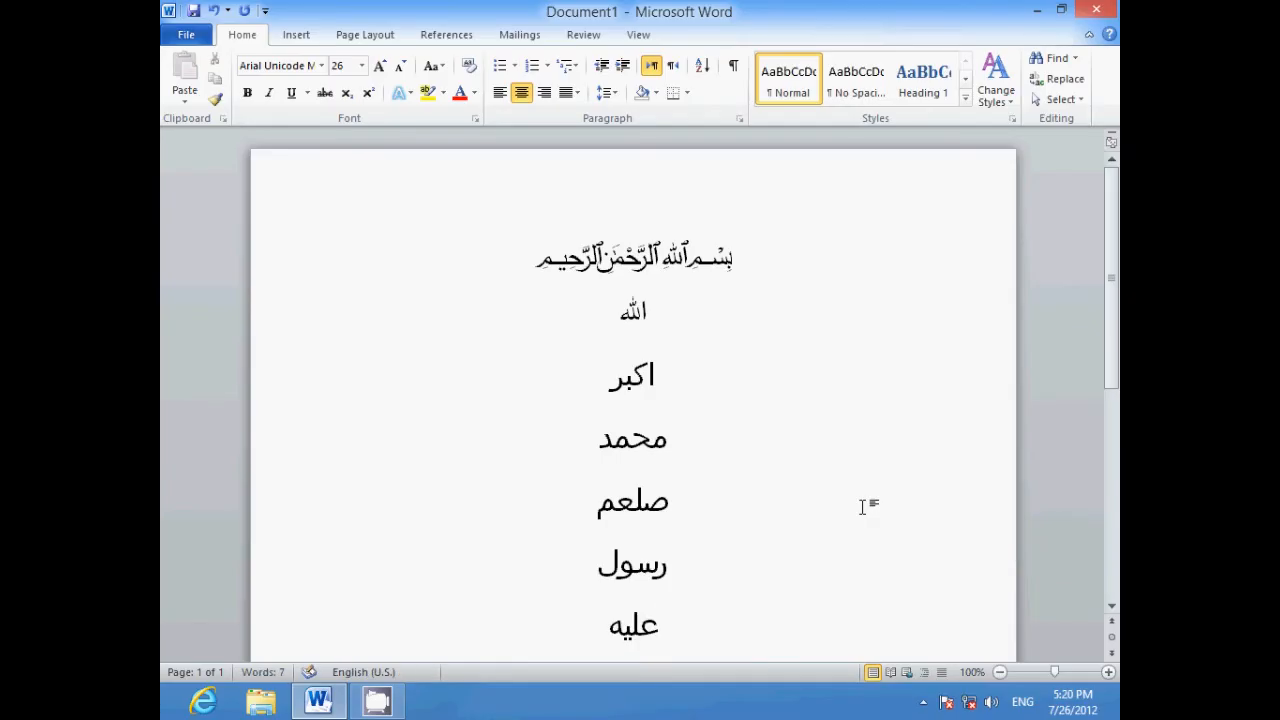
Complete the list with the Arabic ligatures for Unicode codes FDF8 and FDF9, each on its own line
{"action": "key", "text": "Return"}
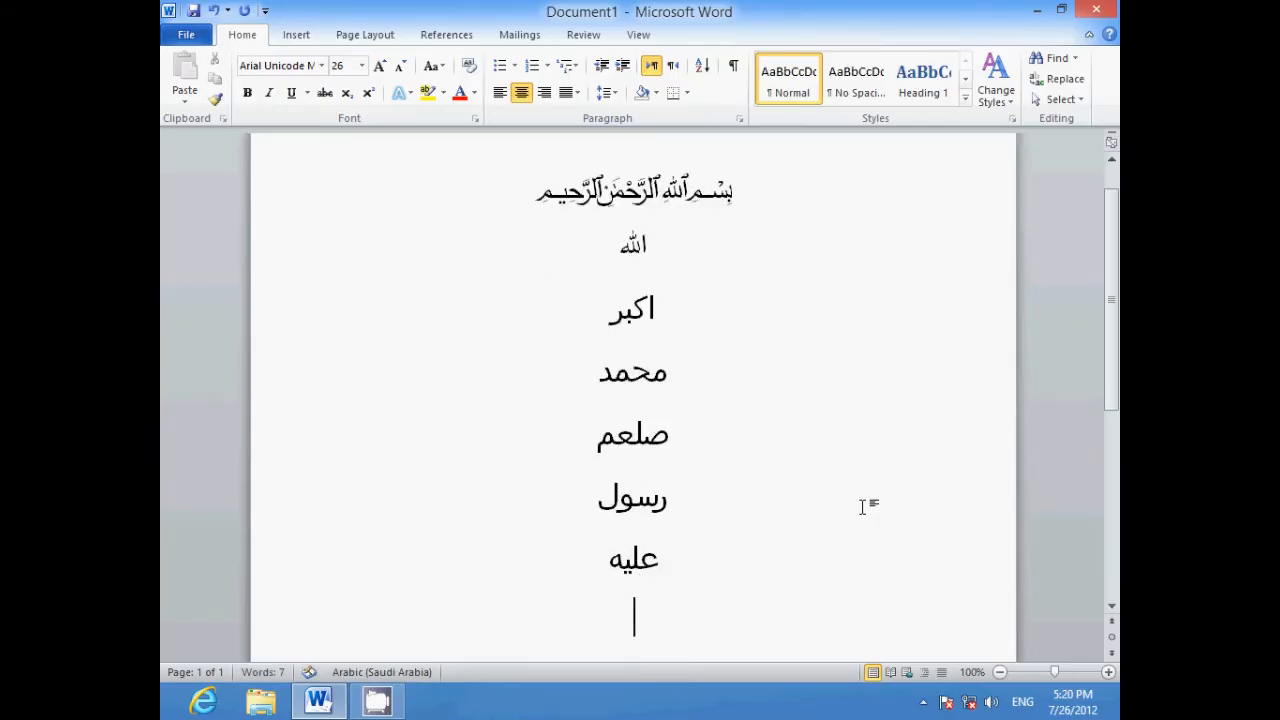
{"action": "key", "text": "alt+shift"}
{"action": "type", "text": "fdf"}
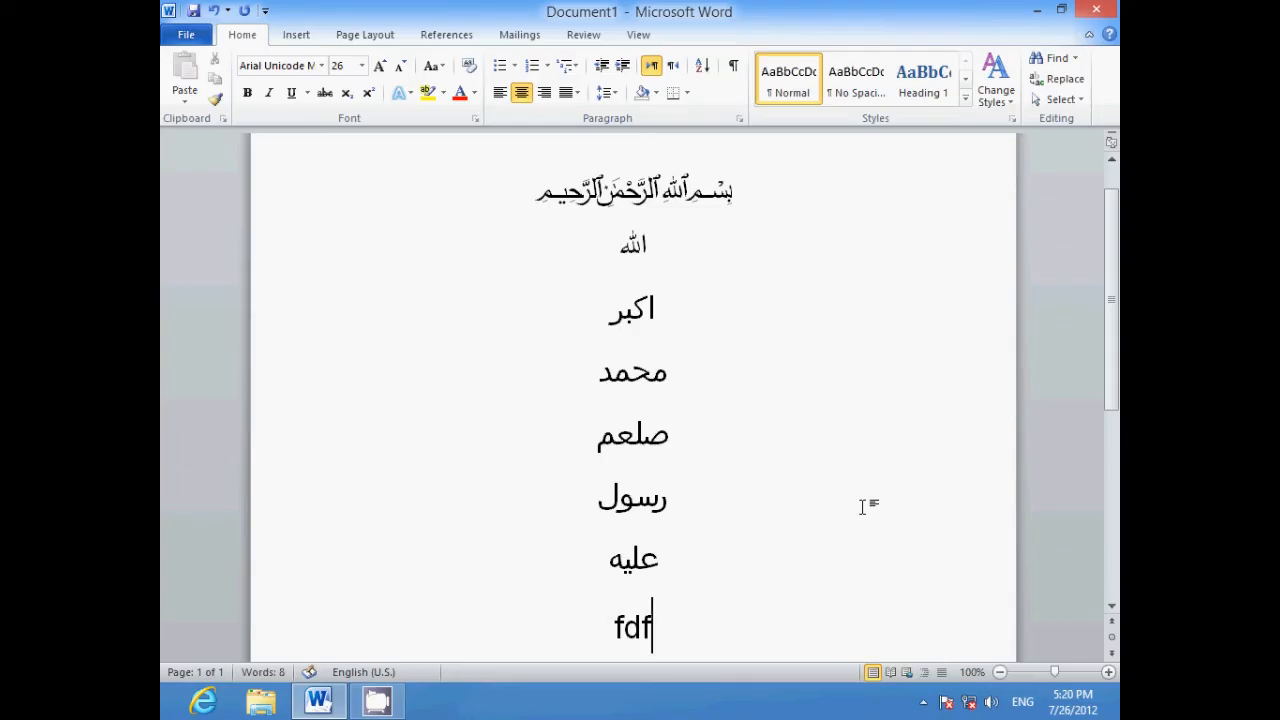
{"action": "type", "text": "8"}
{"action": "key", "text": "alt+x"}
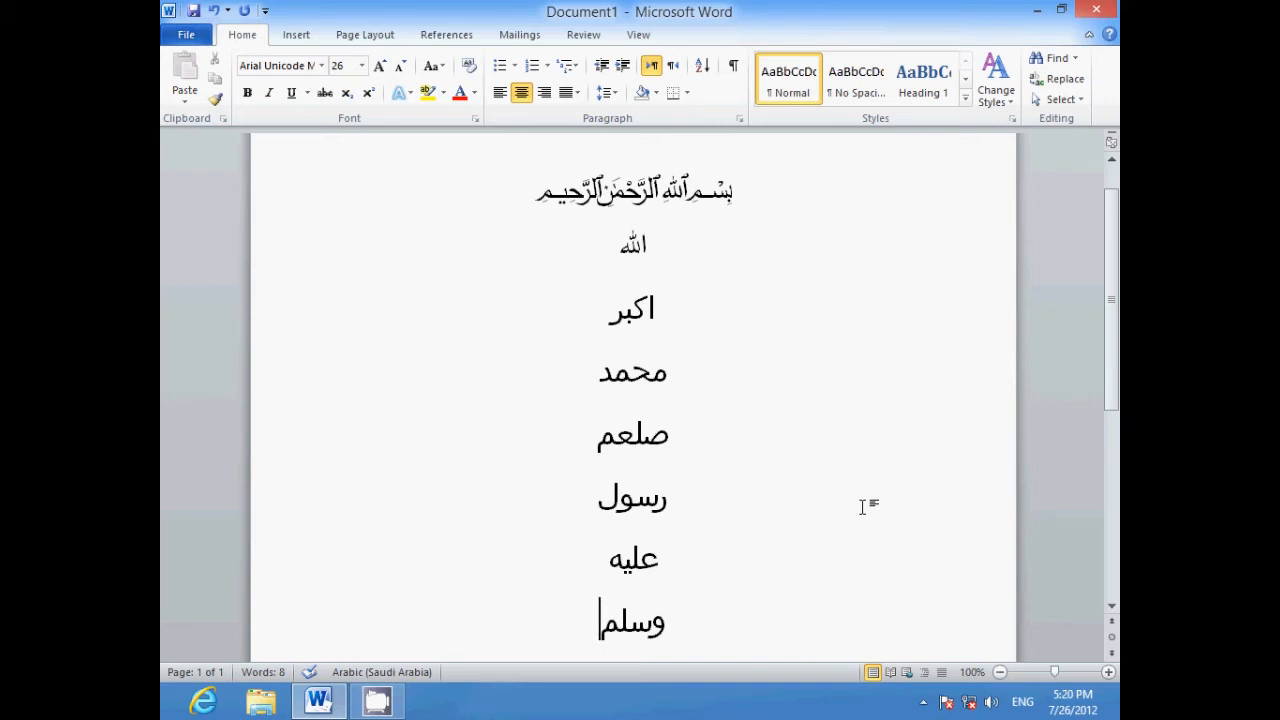
{"action": "key", "text": "Return"}
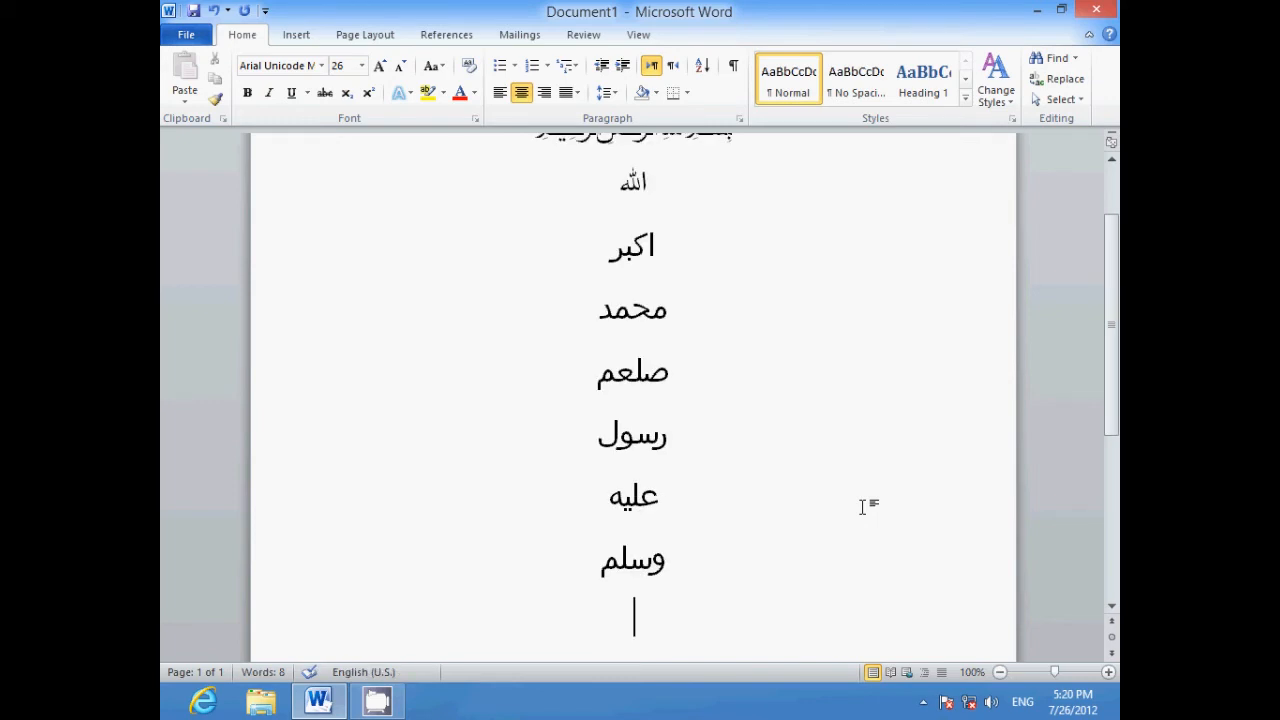
{"action": "type", "text": "fdf9"}
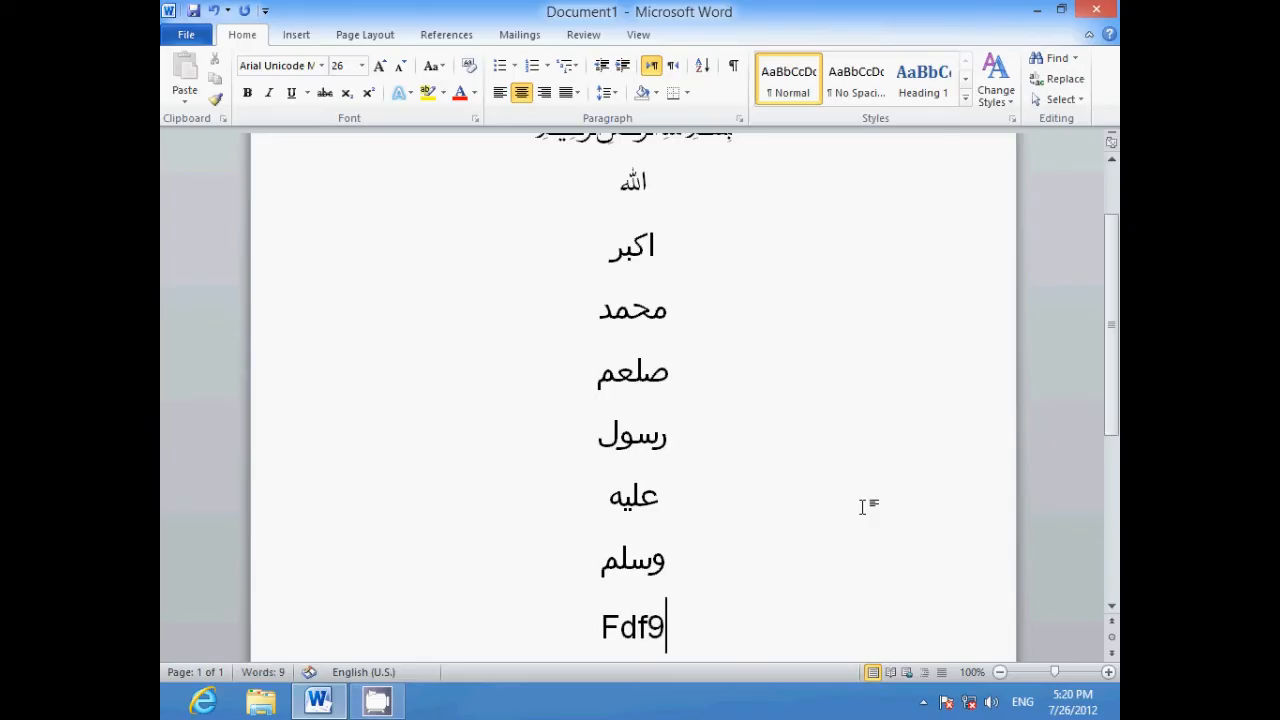
{"action": "key", "text": "alt+x"}
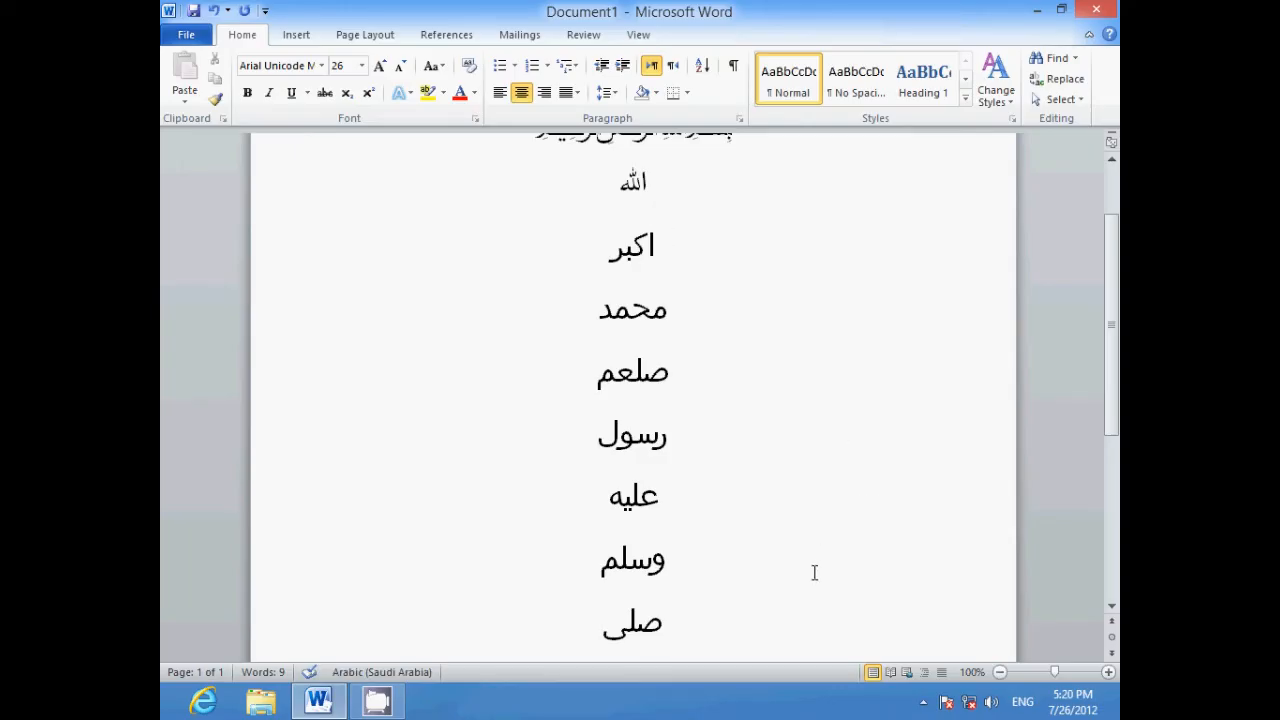
Set the whole list of ligatures to font size 24 and clear the selection
{"action": "key", "text": "ctrl+a"}
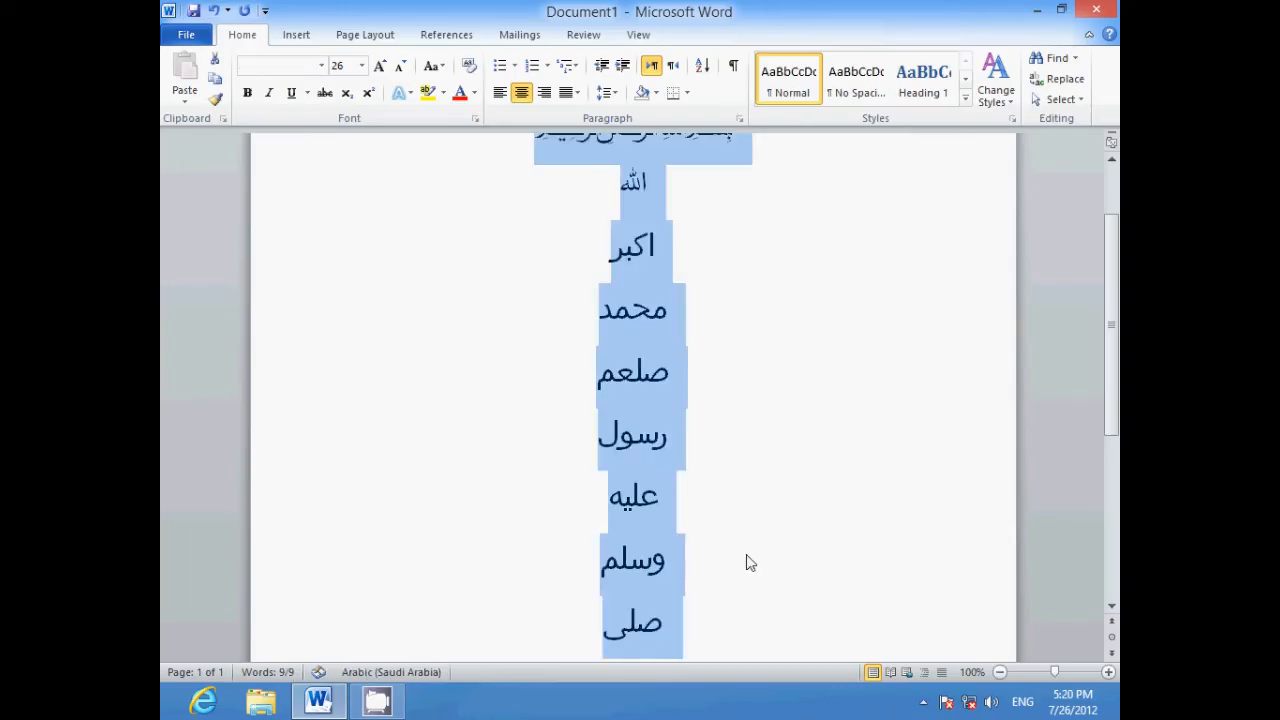
{"action": "left_click", "coordinate": [361, 65]}
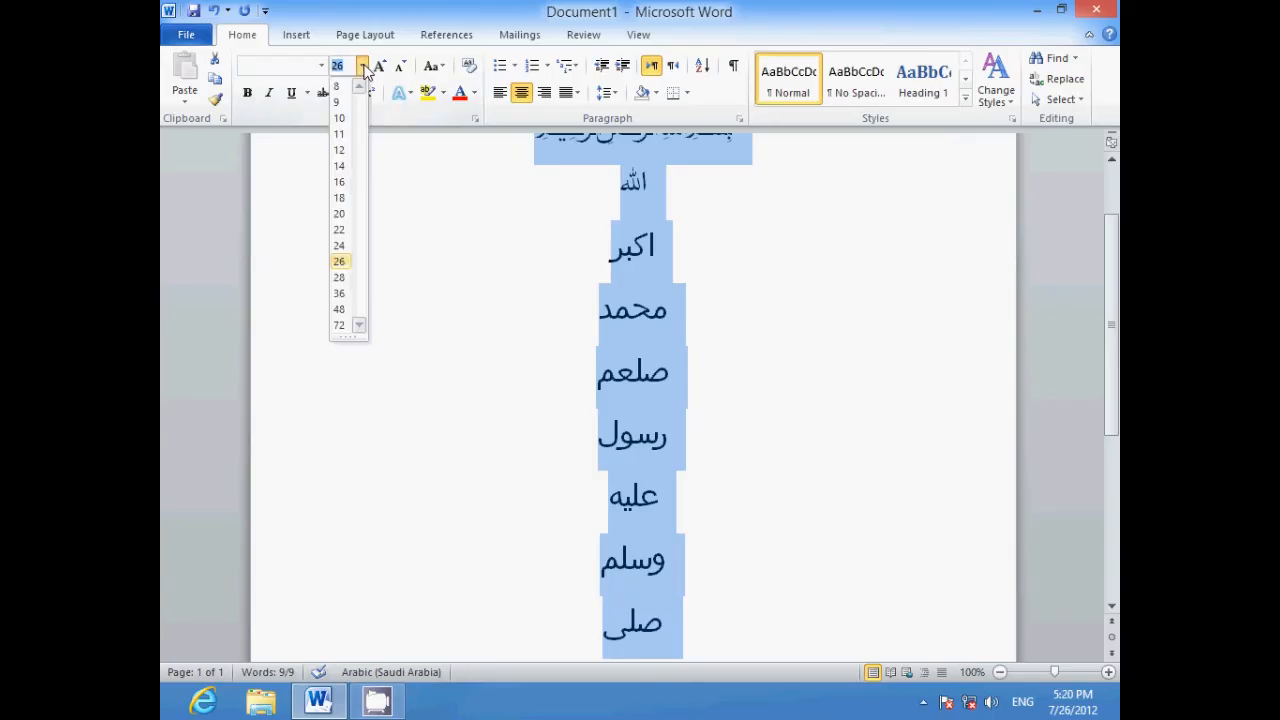
{"action": "left_click", "coordinate": [340, 246]}
{"action": "scroll", "coordinate": [449, 309], "scroll_direction": "up", "scroll_amount": 1}
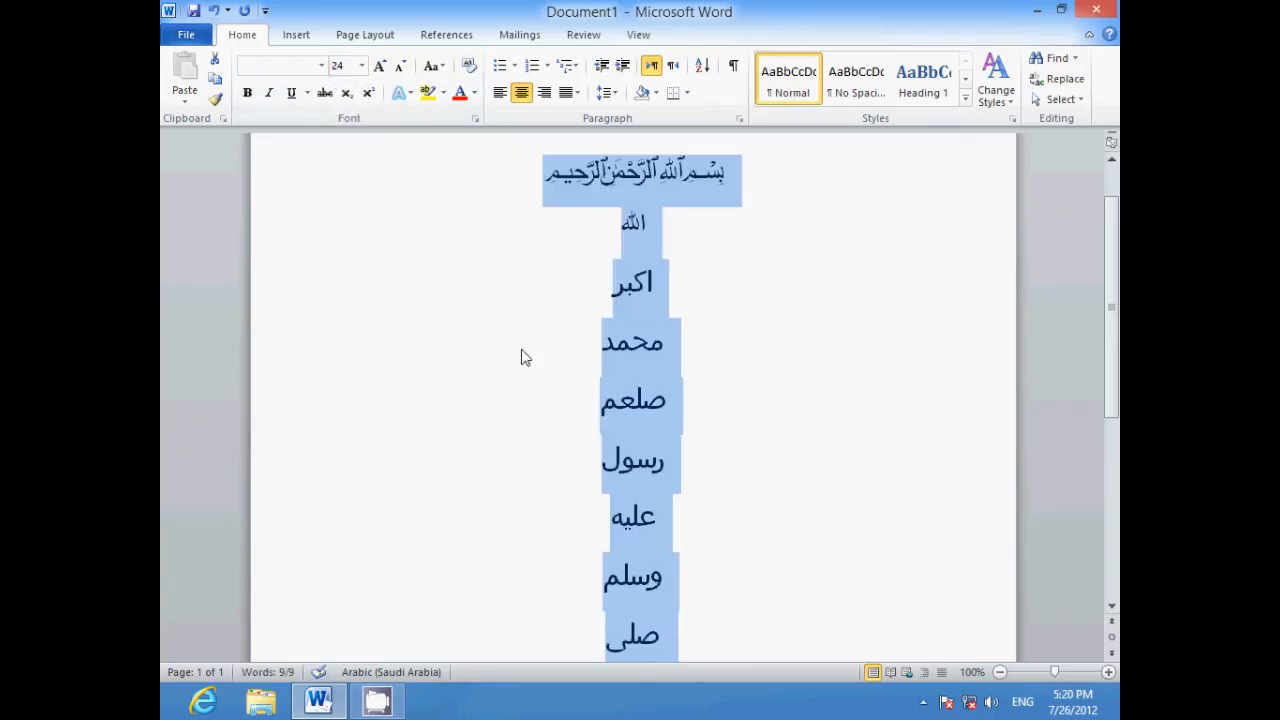
{"action": "left_click", "coordinate": [787, 460]}
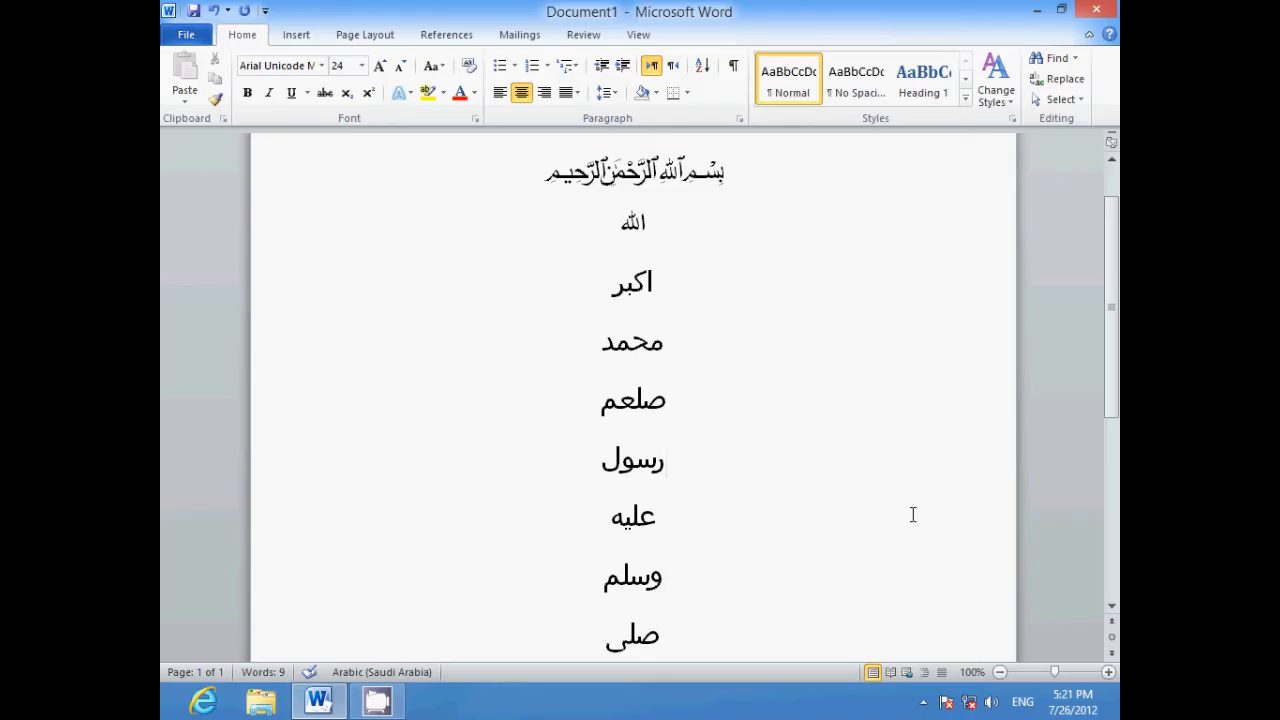
{"action": "left_click", "coordinate": [922, 704]}
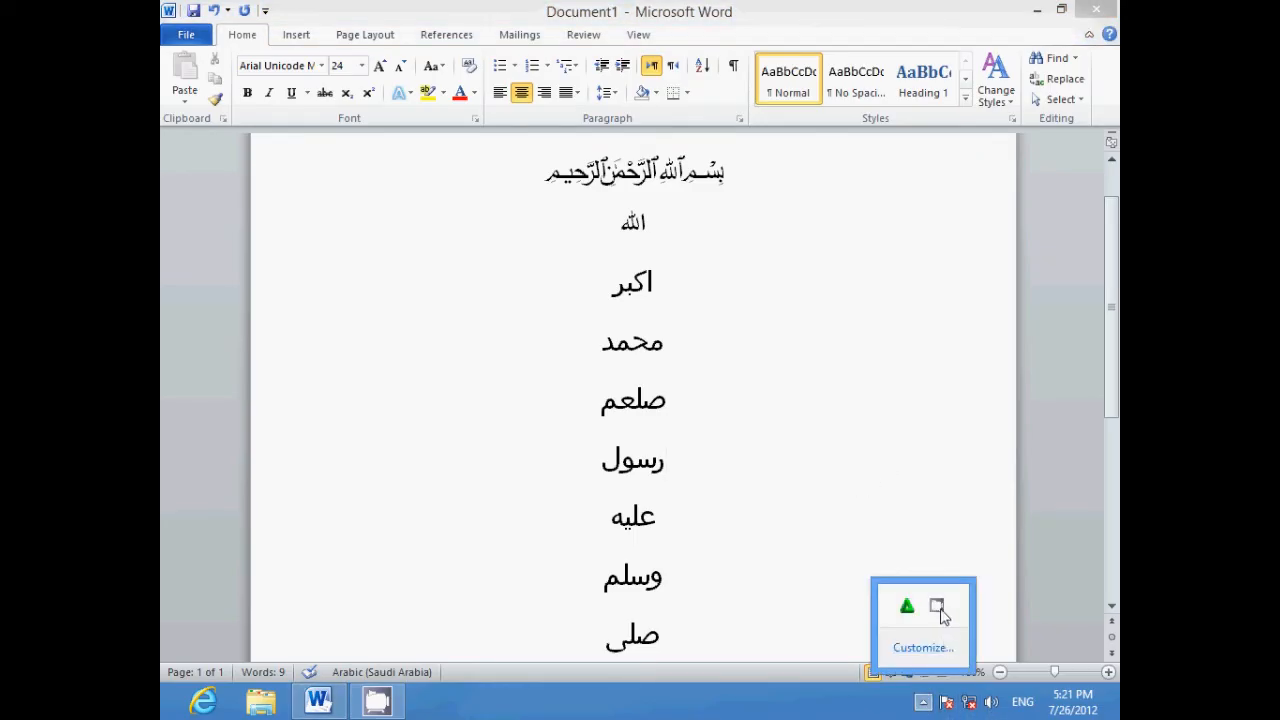